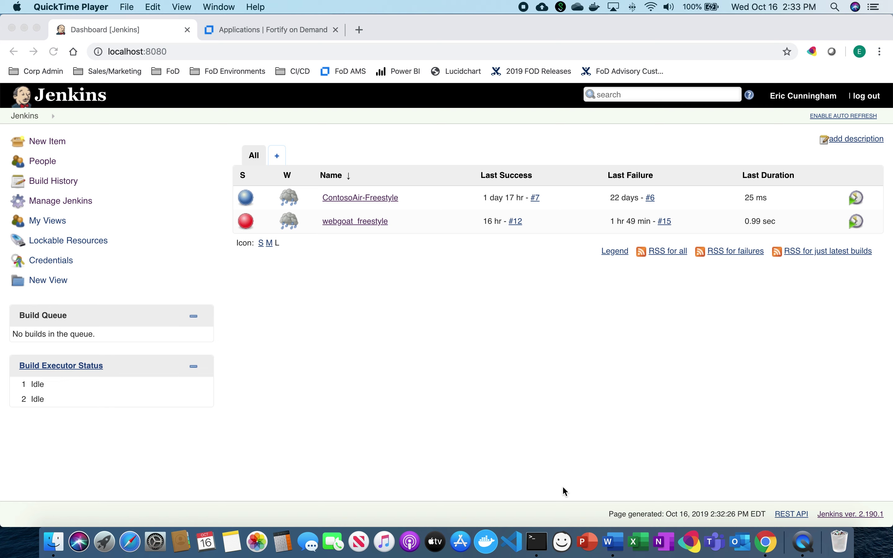
# - Switch to Fortify on Demand and open the form for adding a personal access token to the account
pyautogui.click(258, 31)
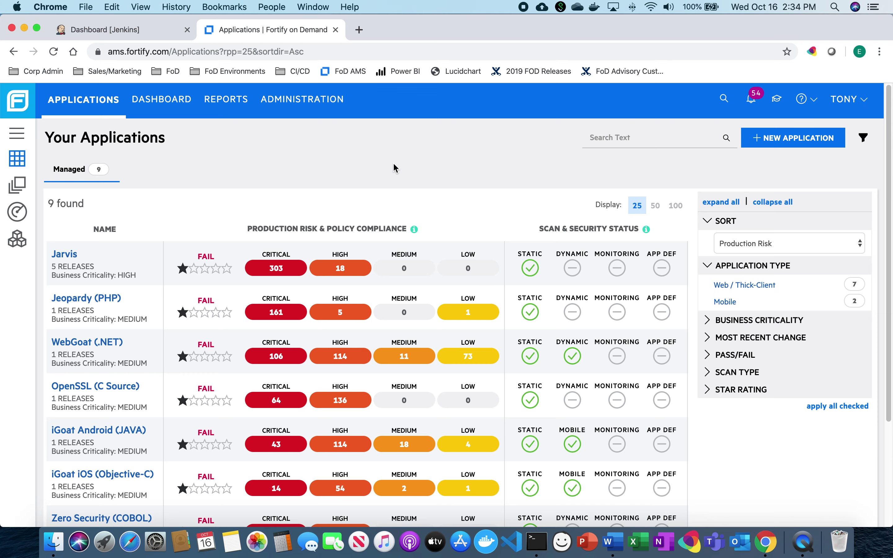
pyautogui.click(838, 108)
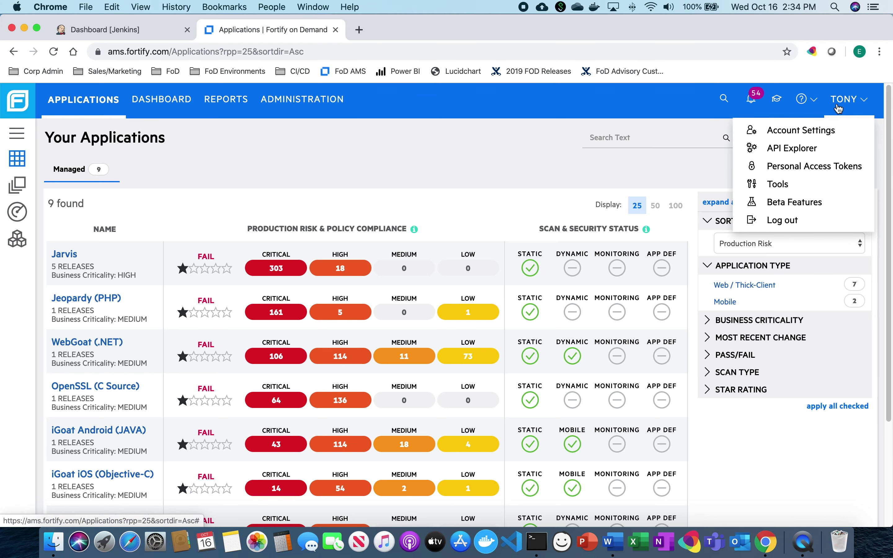
pyautogui.click(824, 167)
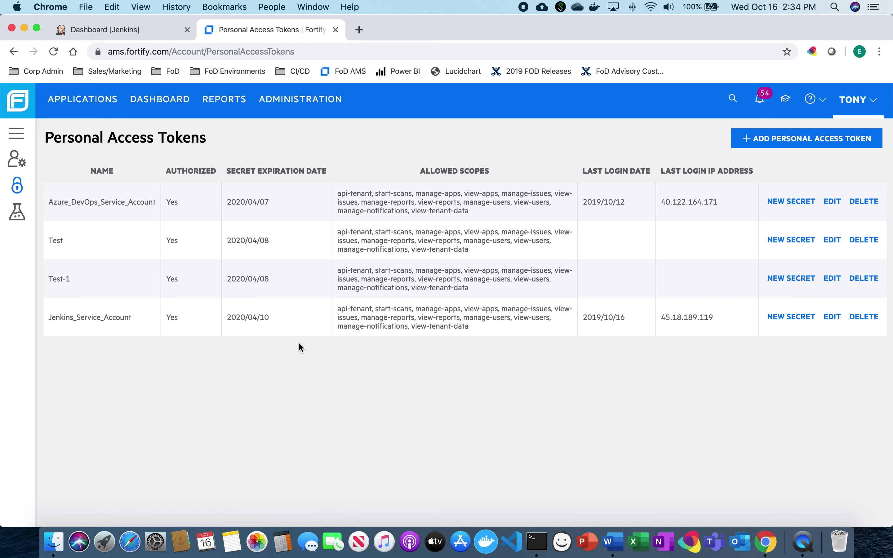
pyautogui.click(848, 143)
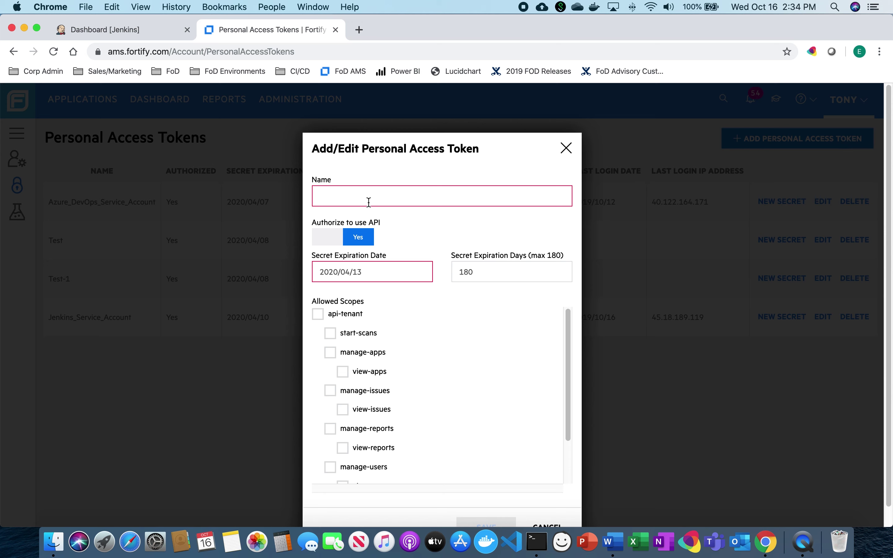
# - Name the personal access token Test-2, allow the full api-tenant scope, and save it
pyautogui.click(367, 202)
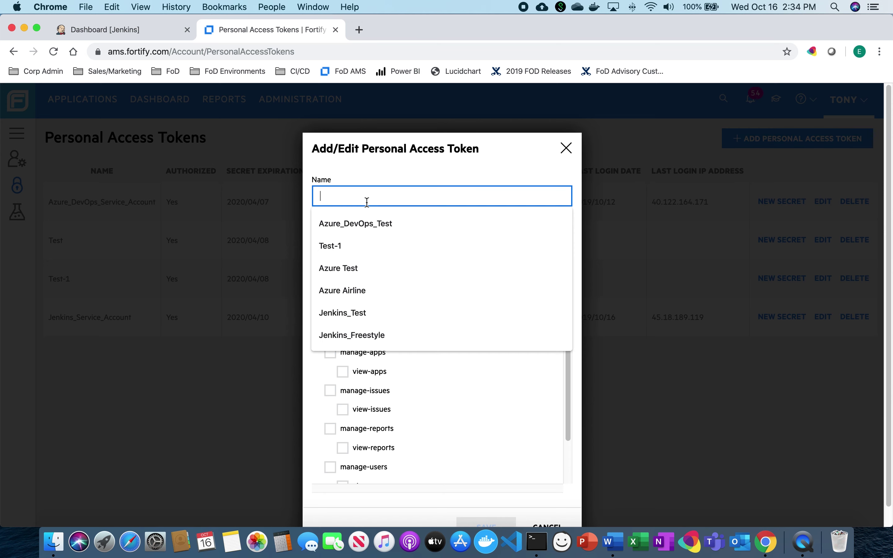
pyautogui.write('Tes')
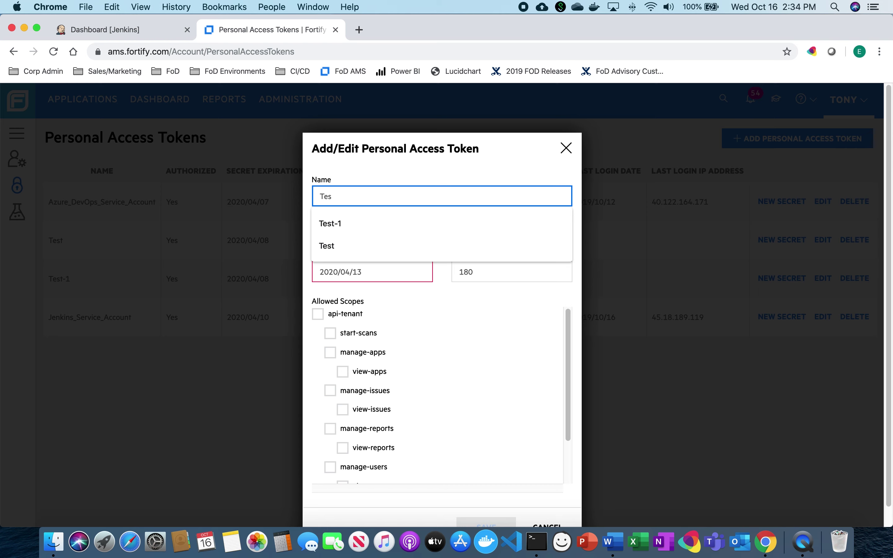
pyautogui.write('t-2')
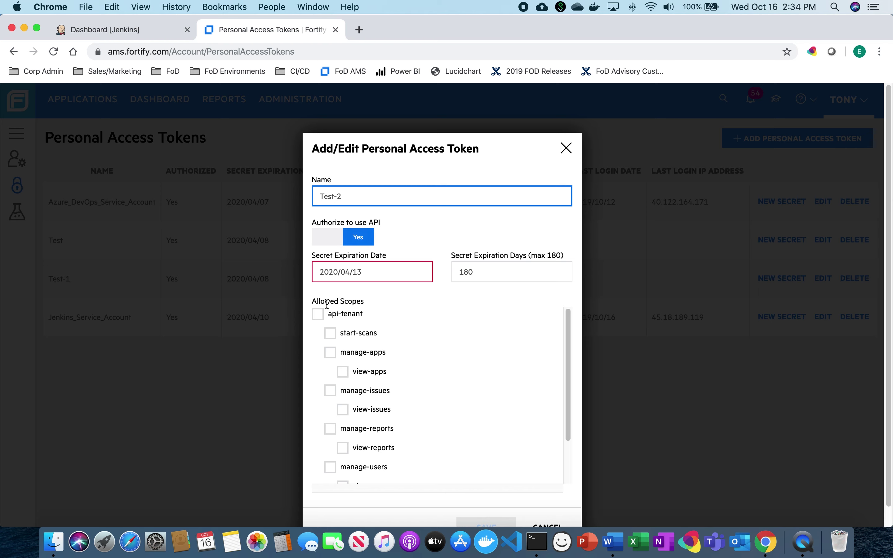
pyautogui.click(318, 314)
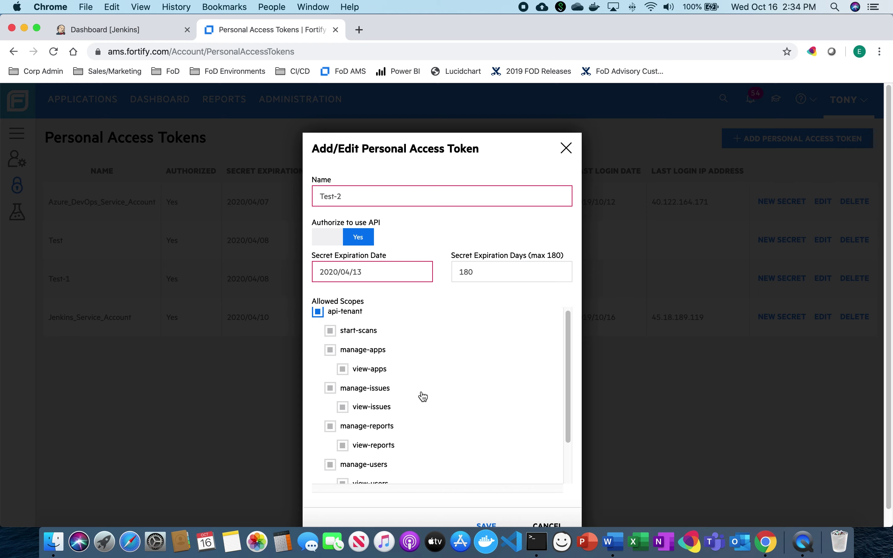
pyautogui.scroll(-1, 423, 397)
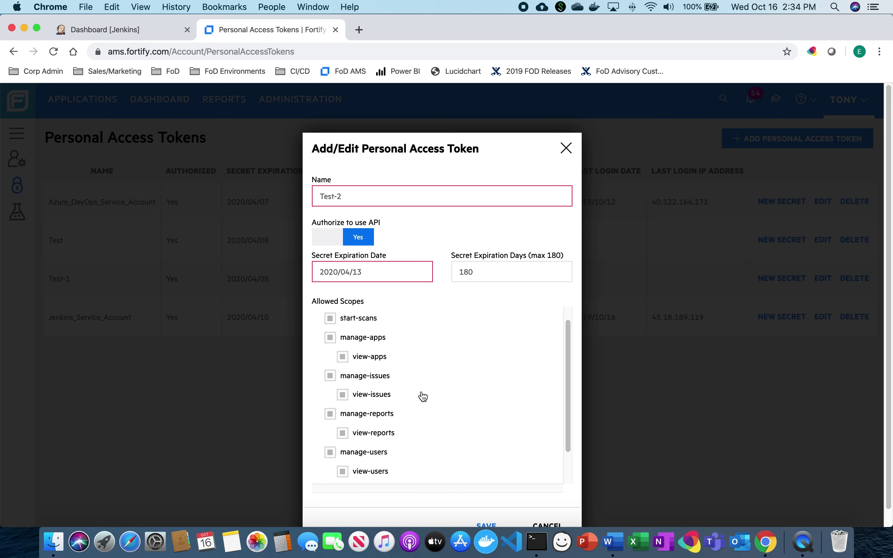
pyautogui.click(483, 526)
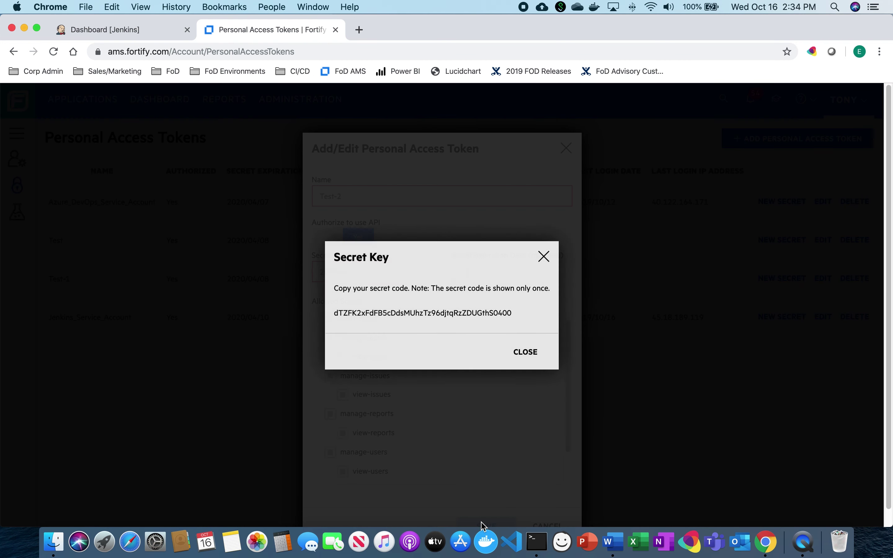
# - Select the new token's secret code, view the PAT entry in Word's Jenkins_info document, and close the Secret Key dialog
pyautogui.moveTo(334, 314); pyautogui.dragTo(532, 319)
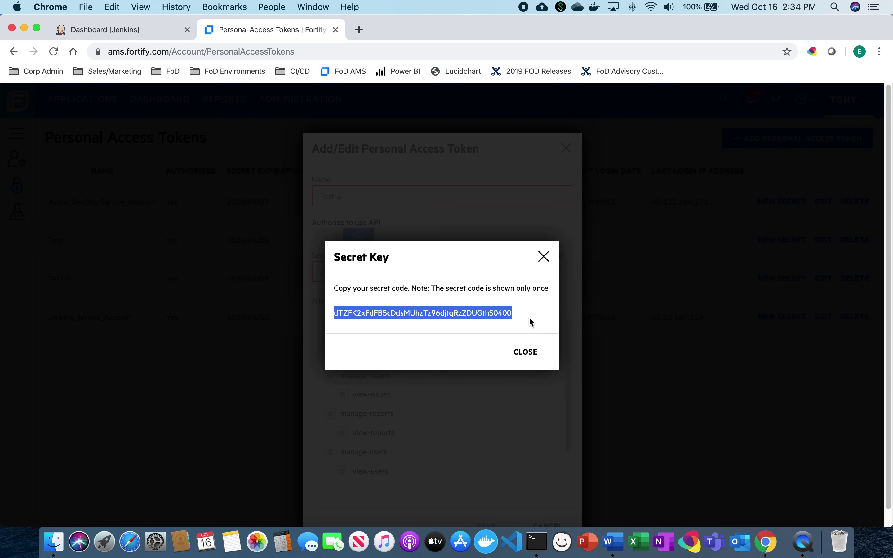
pyautogui.click(612, 544)
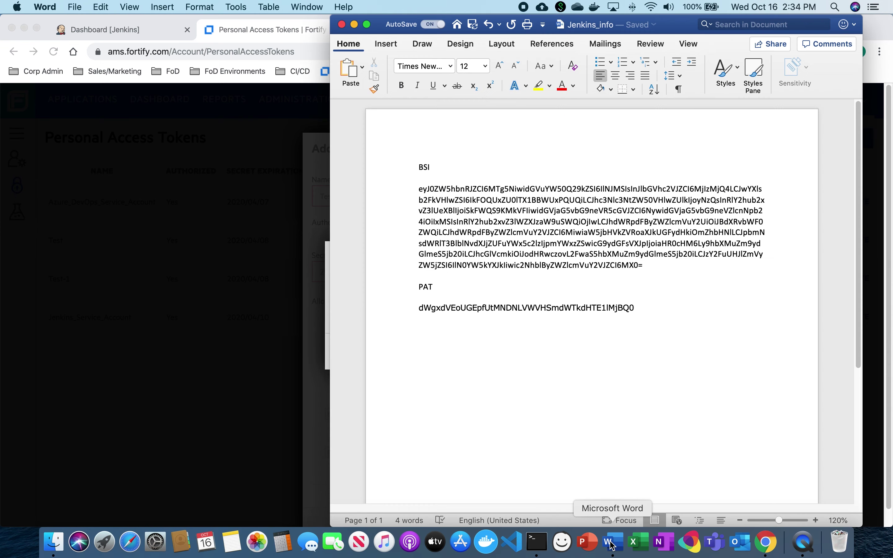
pyautogui.click(227, 471)
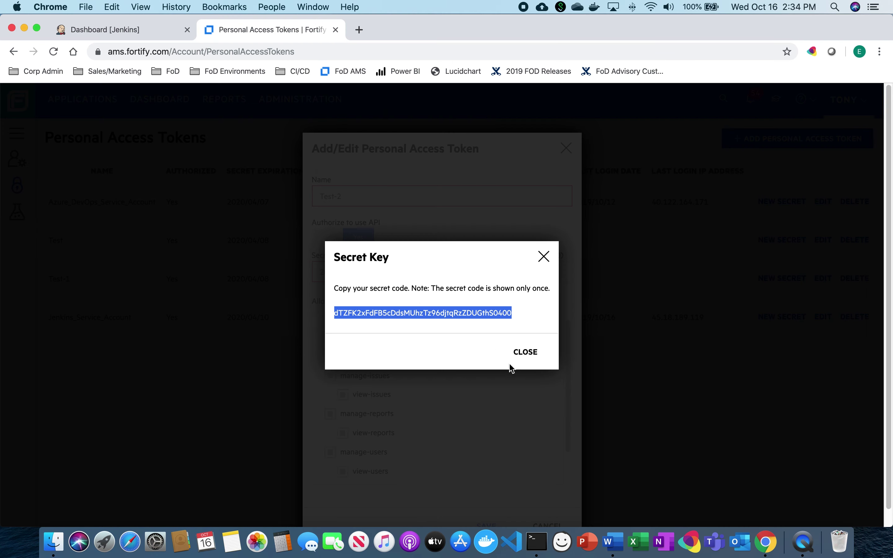
pyautogui.click(530, 354)
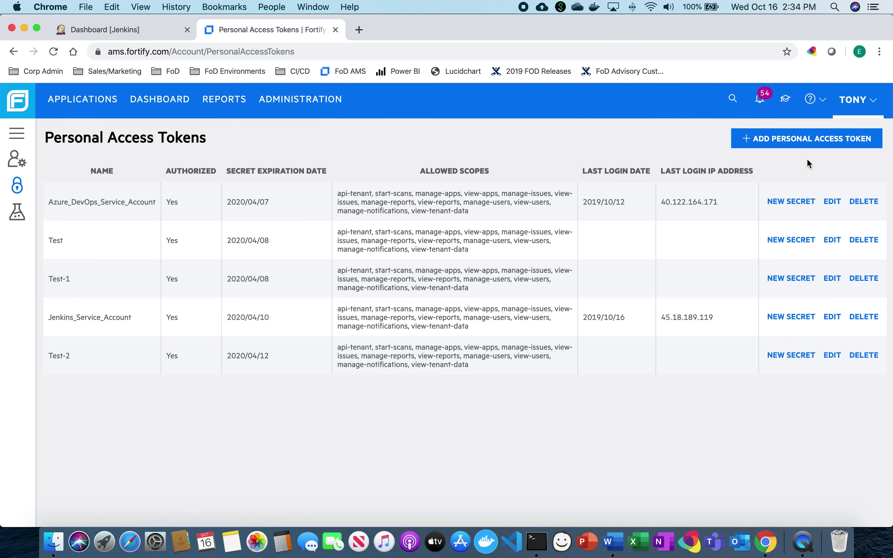
# - Open the static scan setup for the Webgoat_1.0 release of the Jarvis application
pyautogui.click(93, 105)
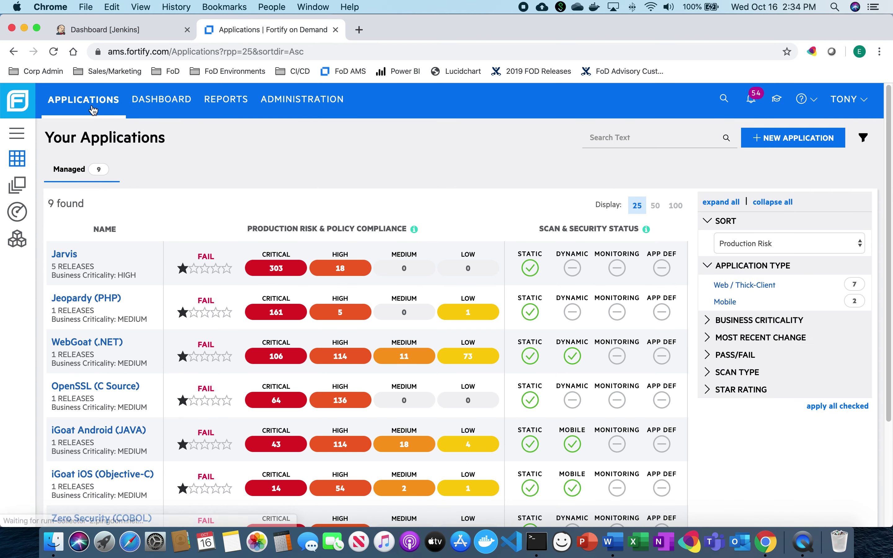
pyautogui.click(62, 258)
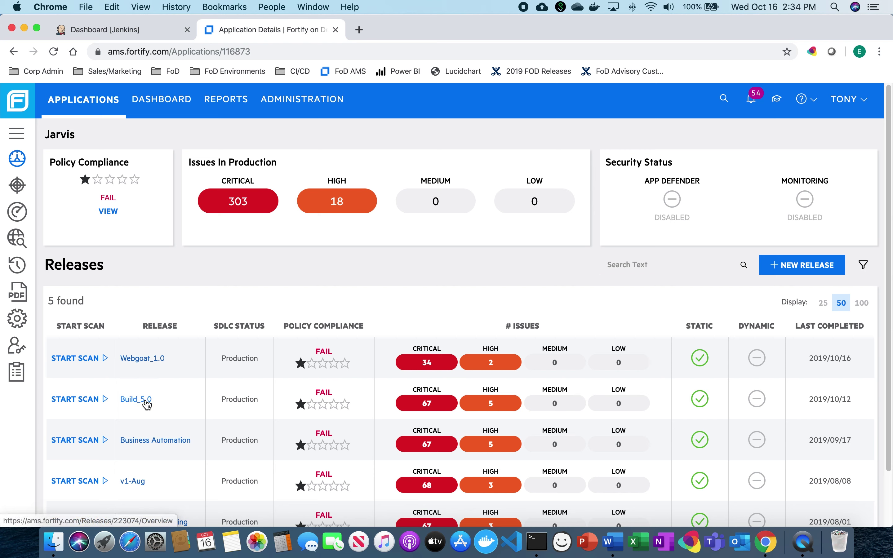
pyautogui.click(157, 363)
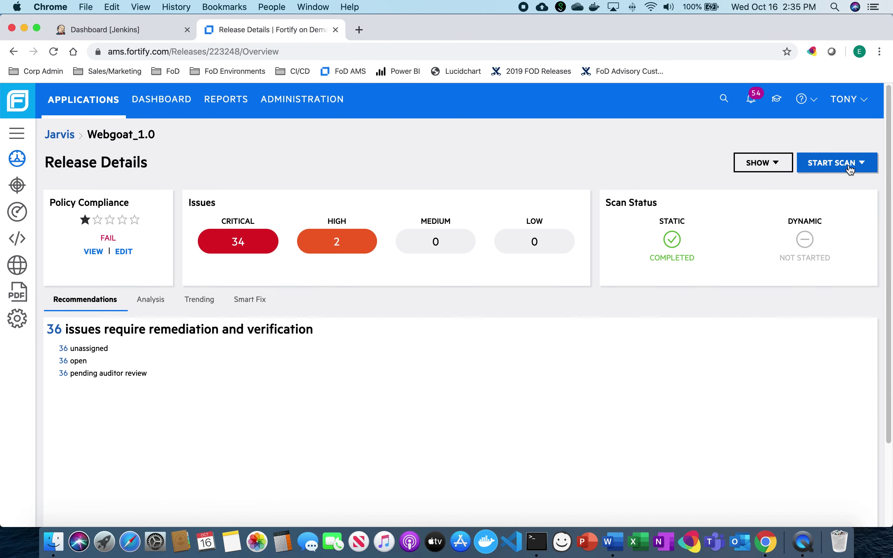
pyautogui.click(850, 171)
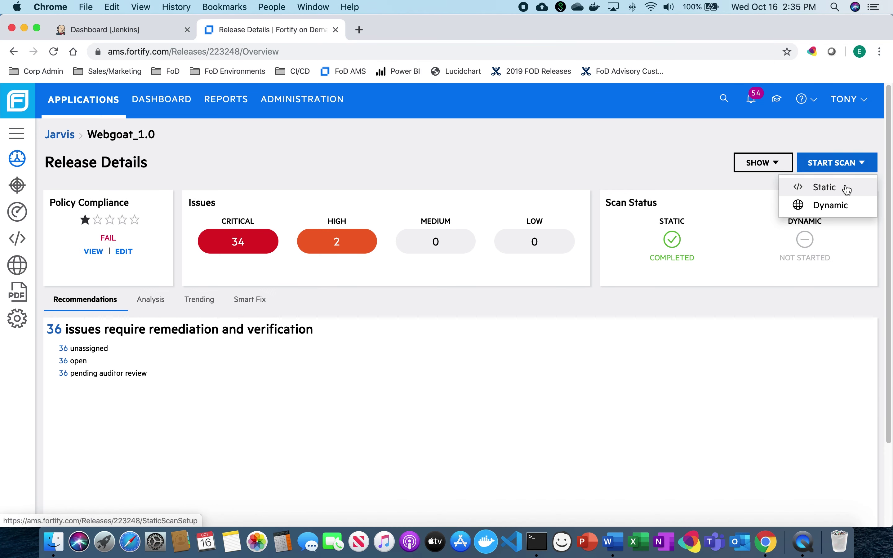
pyautogui.click(845, 184)
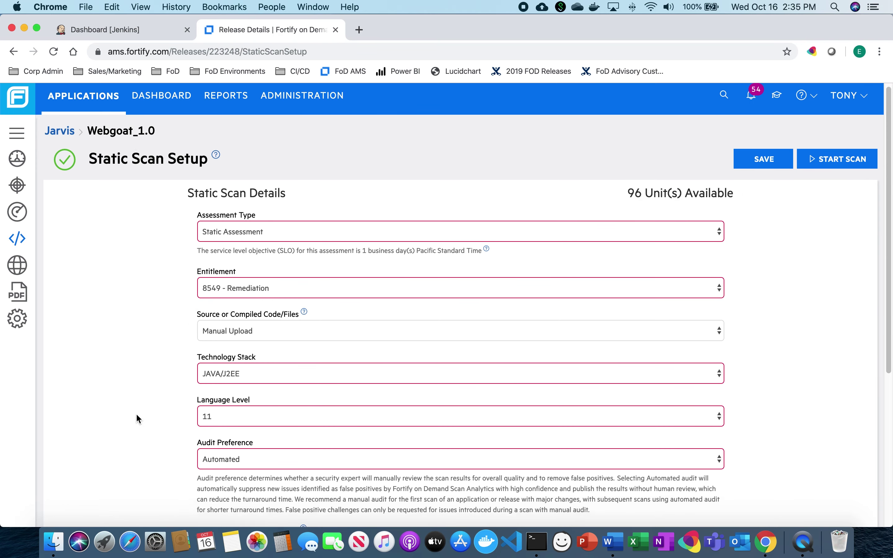
# - Review the assessment type options and set the scan's entitlement to Subscription (Ends 7/1/2020)
pyautogui.scroll(-5, 136, 415)
pyautogui.scroll(5, 136, 415)
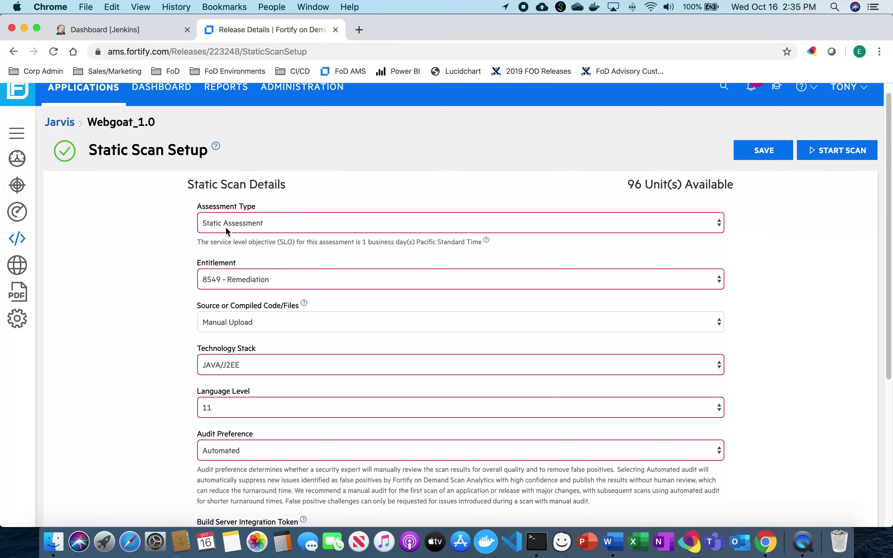
pyautogui.click(227, 226)
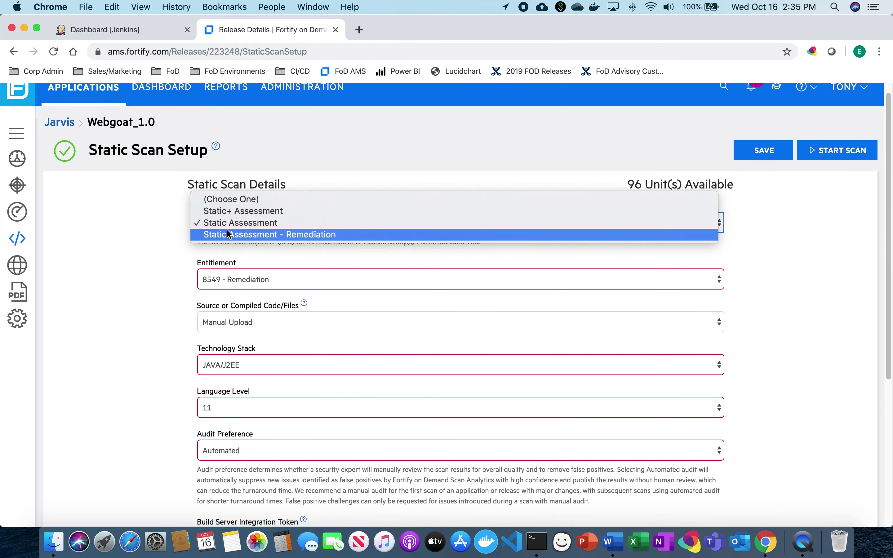
pyautogui.click(151, 323)
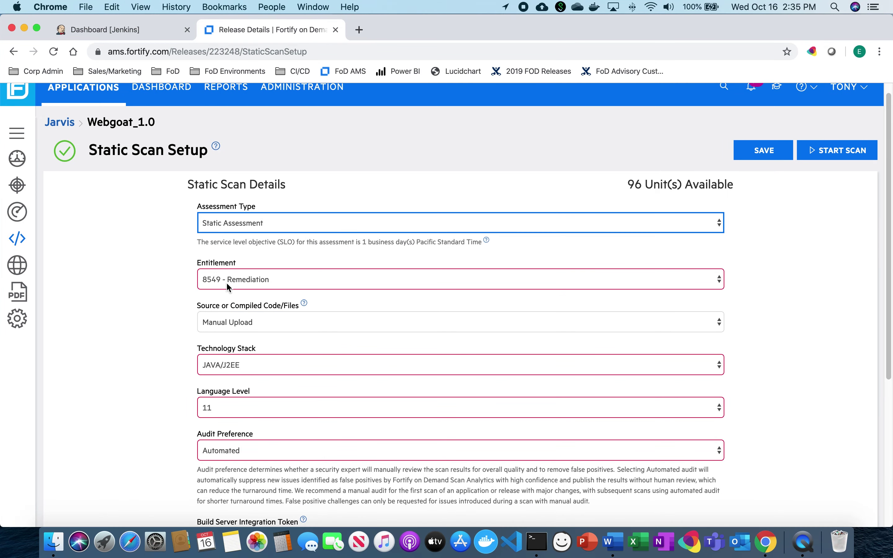
pyautogui.click(249, 281)
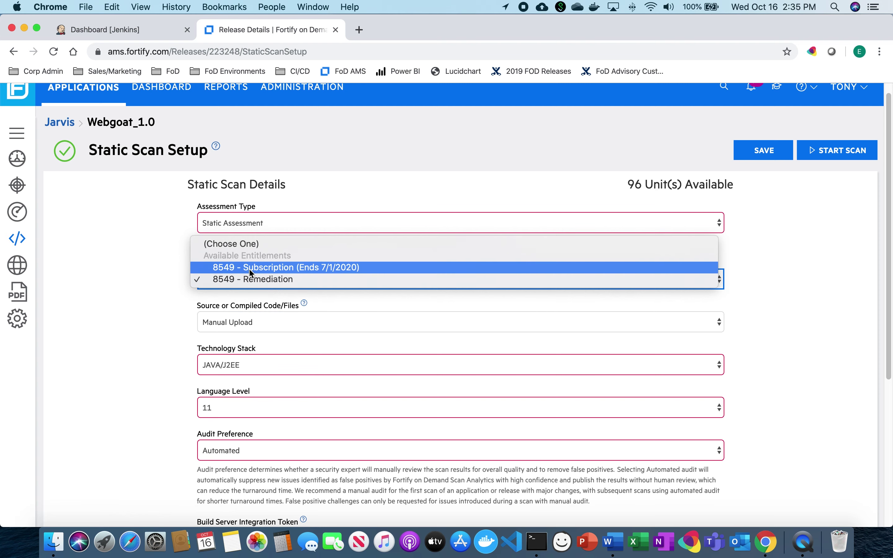
pyautogui.click(248, 267)
# - Choose Manual Upload as the code source and JAVA/J2EE as the technology stack, with language level 11 and Automated audit preference
pyautogui.scroll(-3, 150, 390)
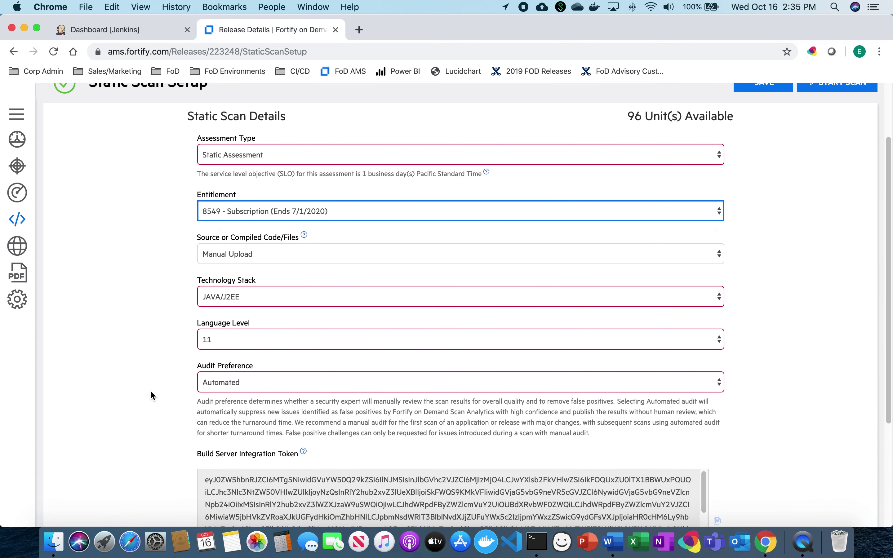
pyautogui.click(255, 225)
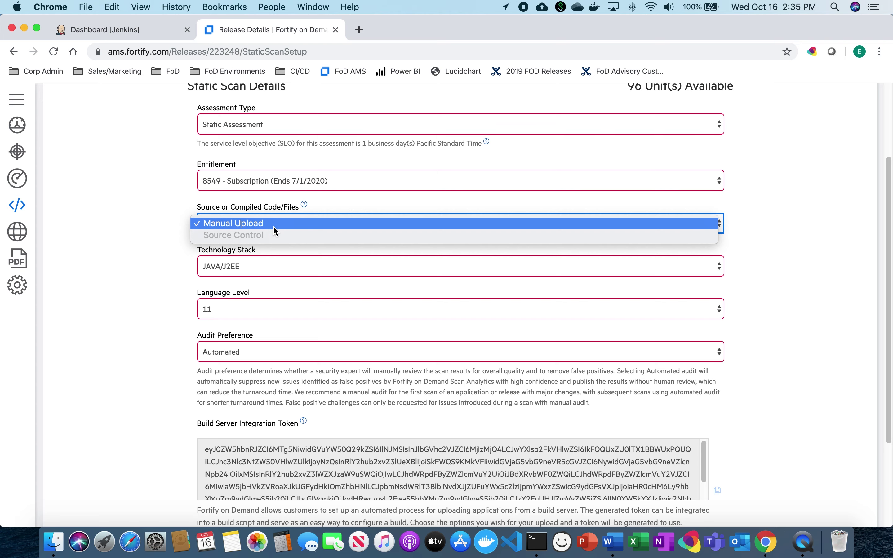
pyautogui.click(274, 226)
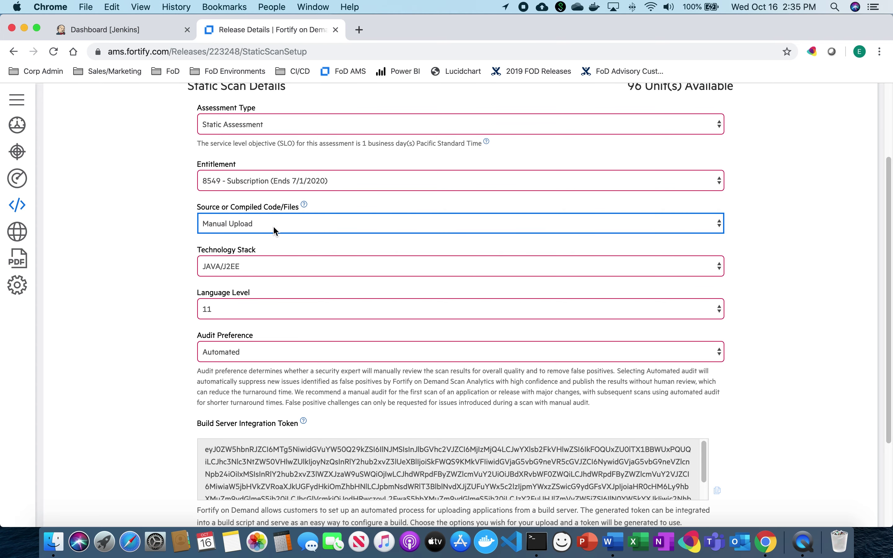
pyautogui.click(280, 271)
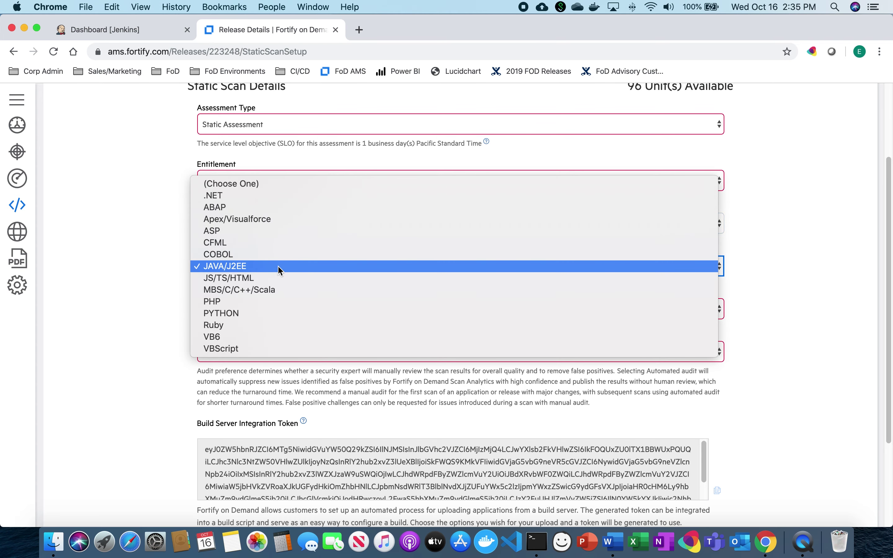
pyautogui.click(279, 270)
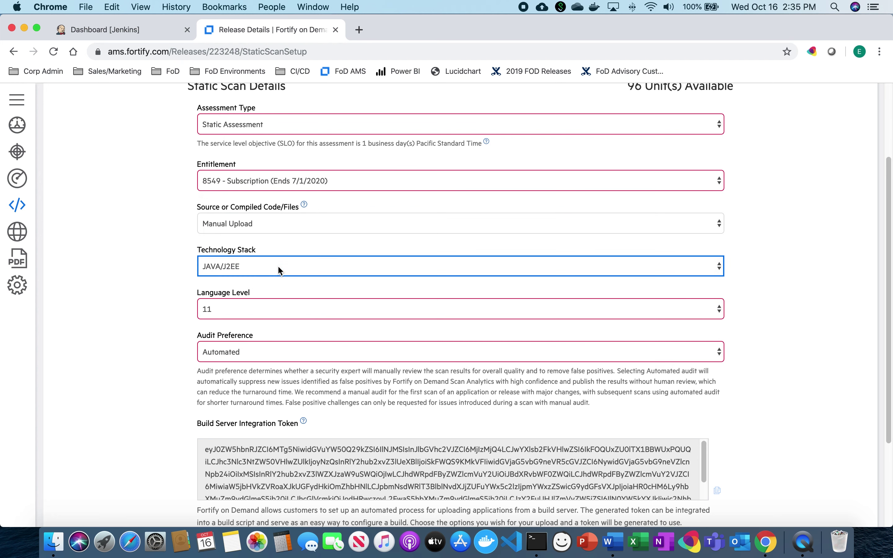
pyautogui.click(236, 313)
pyautogui.click(249, 313)
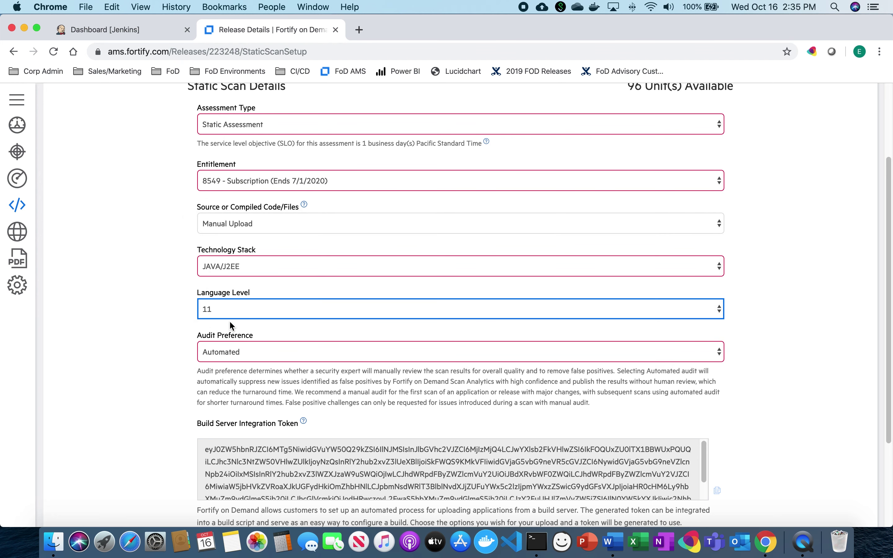
pyautogui.scroll(-3, 123, 374)
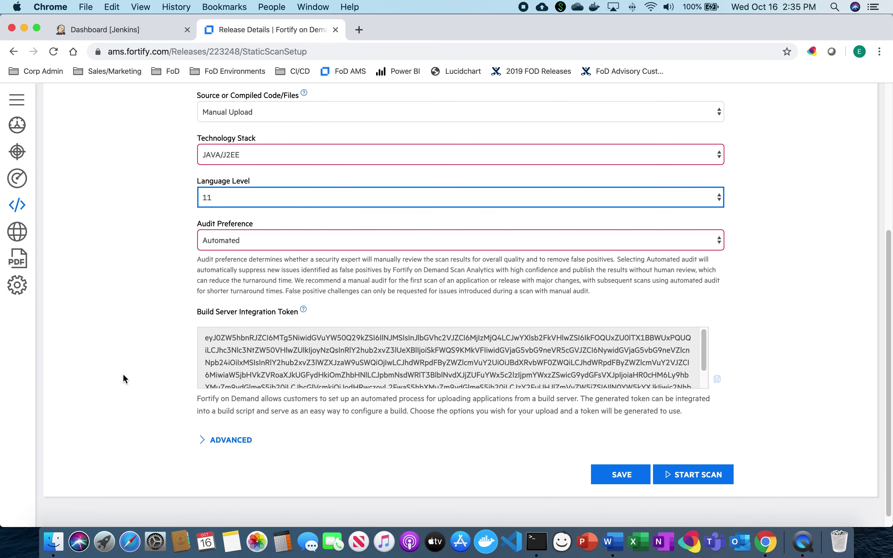
pyautogui.click(257, 246)
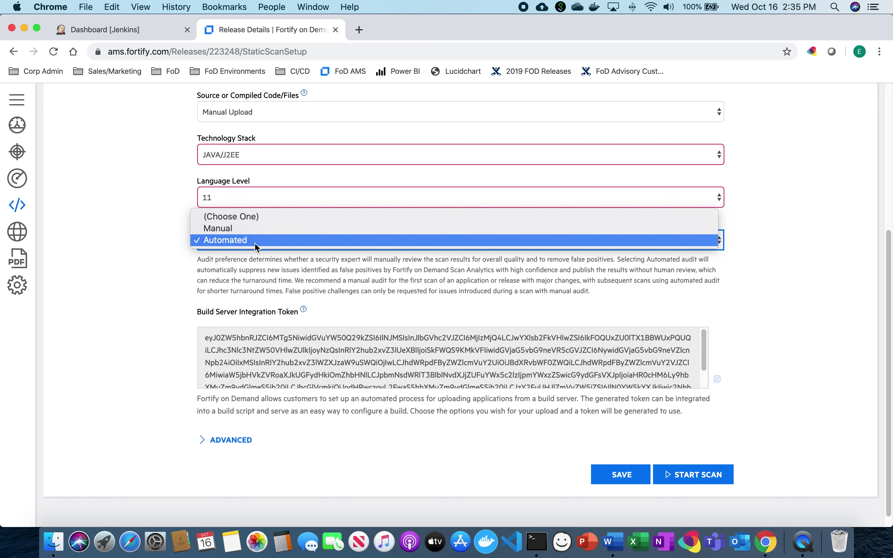
pyautogui.click(132, 304)
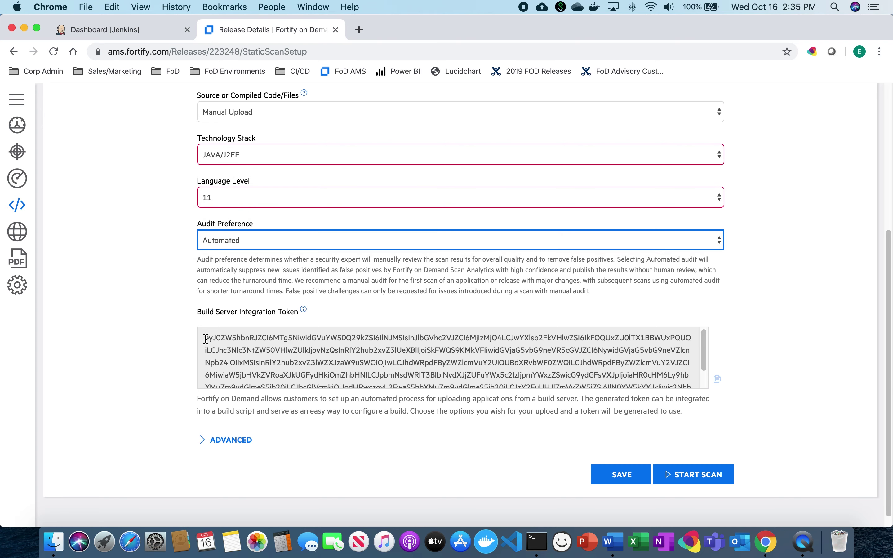
# - Select the entire Build Server Integration Token, view the BSI entry in Word's Jenkins_info document, and return to the scan setup
pyautogui.moveTo(205, 338); pyautogui.dragTo(699, 430)
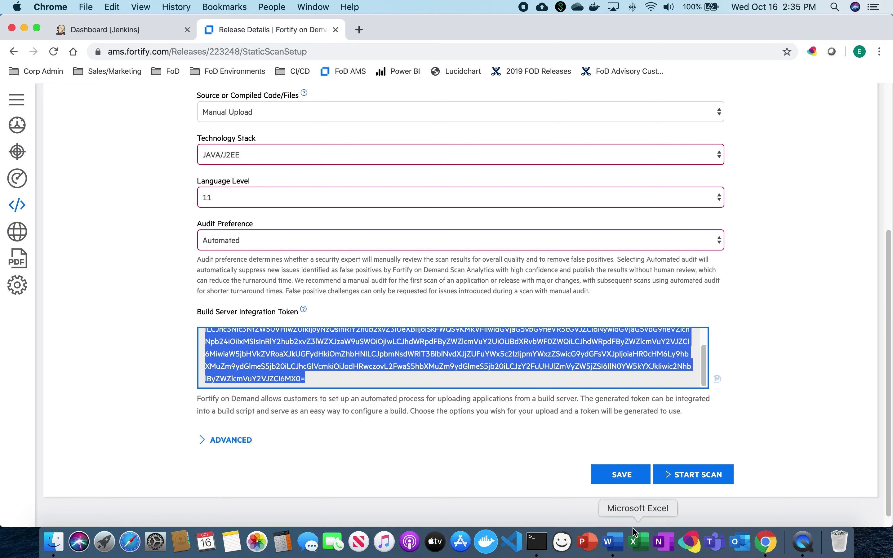
pyautogui.click(619, 550)
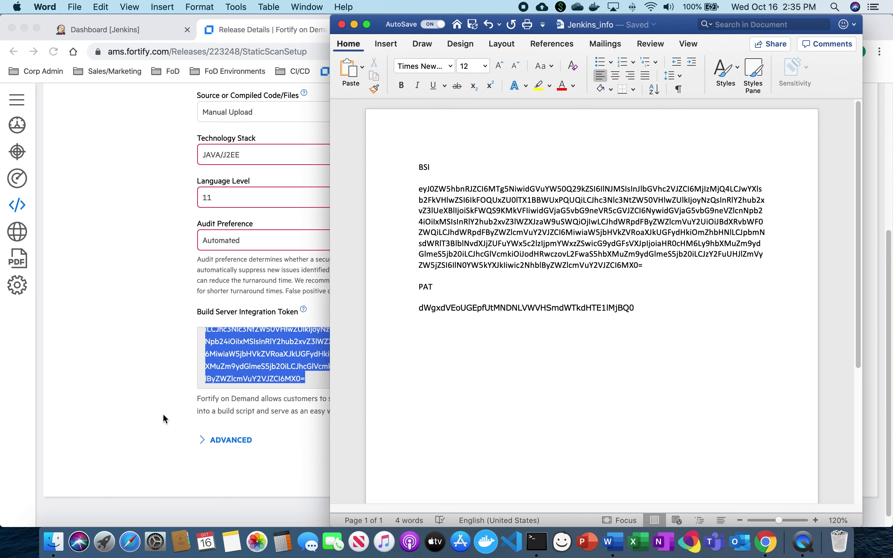
pyautogui.click(134, 399)
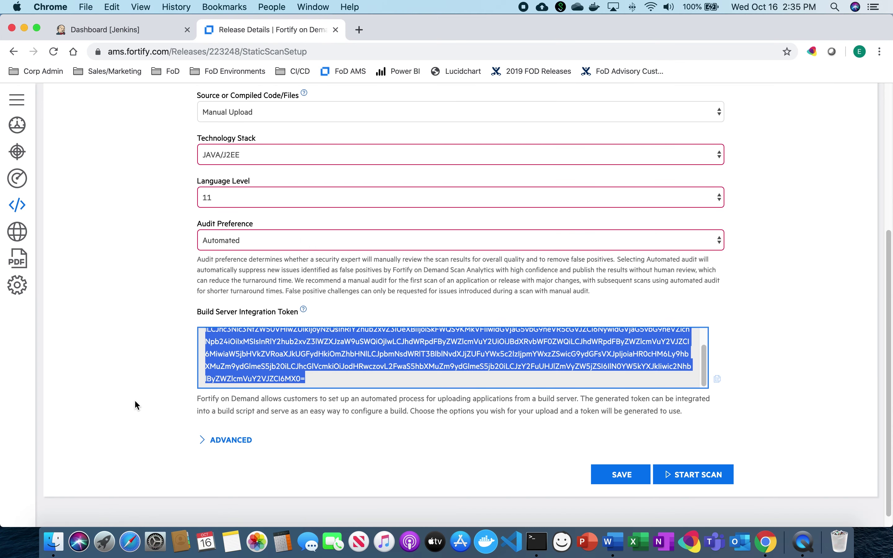
# - Save the static scan setup, switch to Jenkins, and open the configuration of the webgoat_freestyle job
pyautogui.click(626, 479)
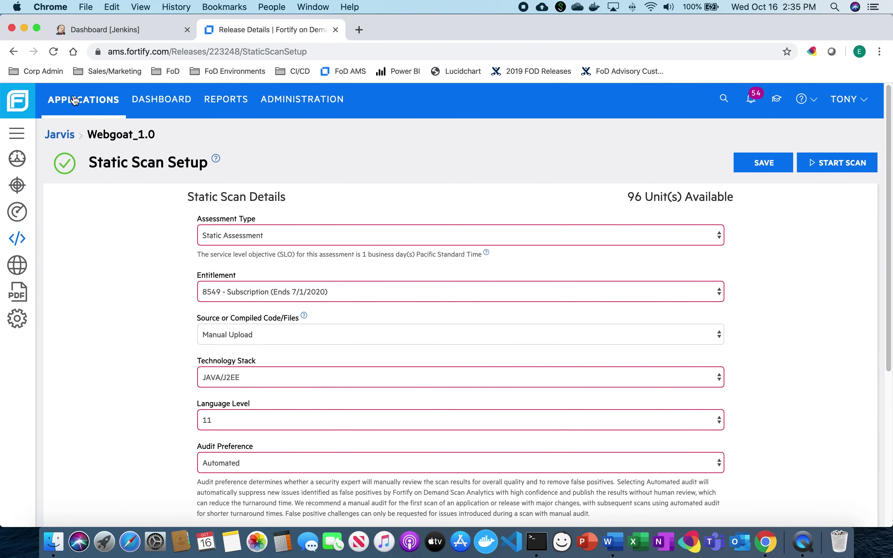
pyautogui.click(99, 31)
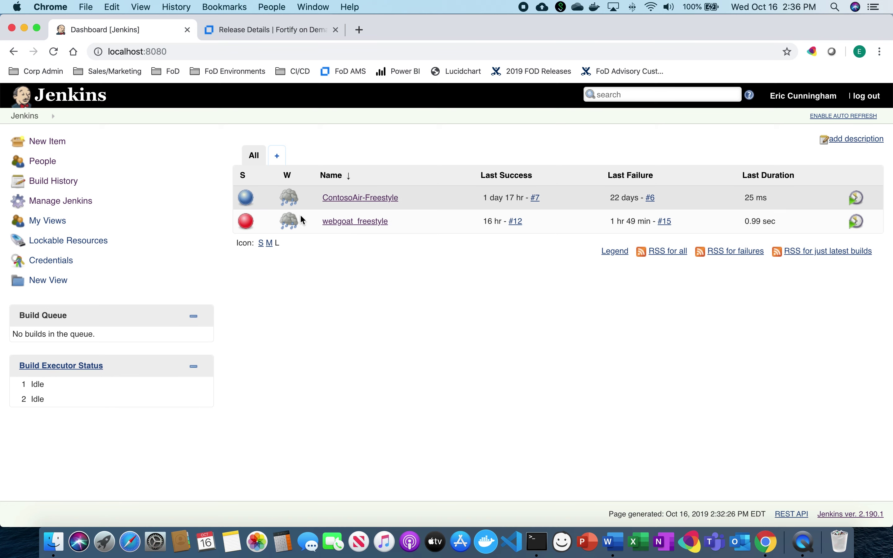
pyautogui.click(342, 221)
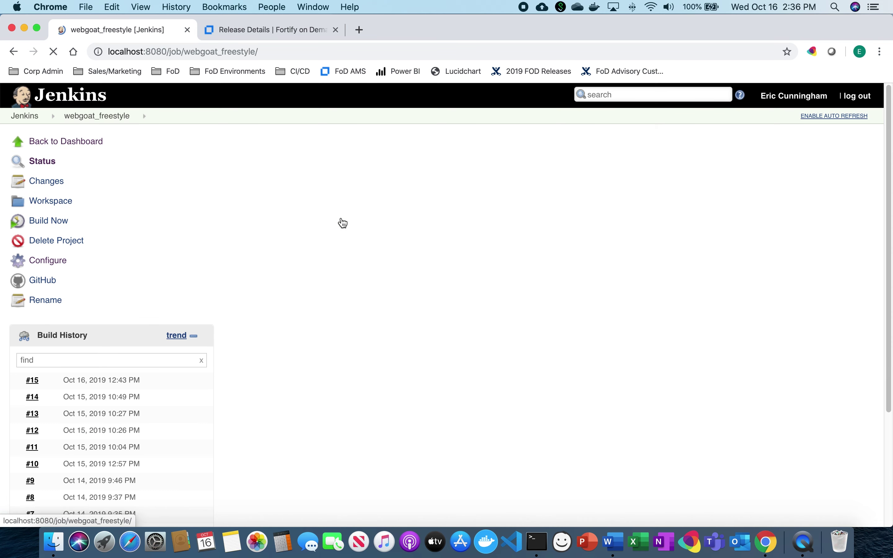
pyautogui.click(47, 263)
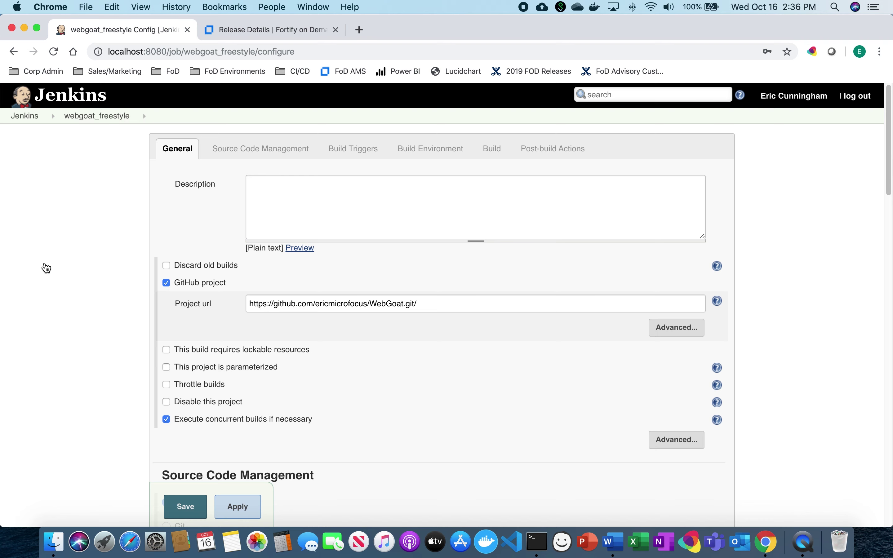
# - Open the Jenkins plugin manager from the dashboard and filter the available plugins by "fort"
pyautogui.click(27, 118)
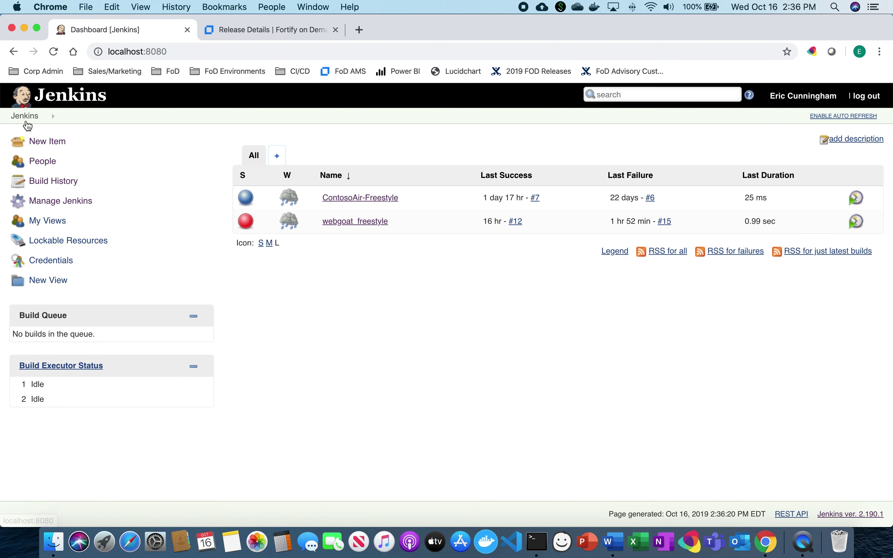
pyautogui.click(43, 201)
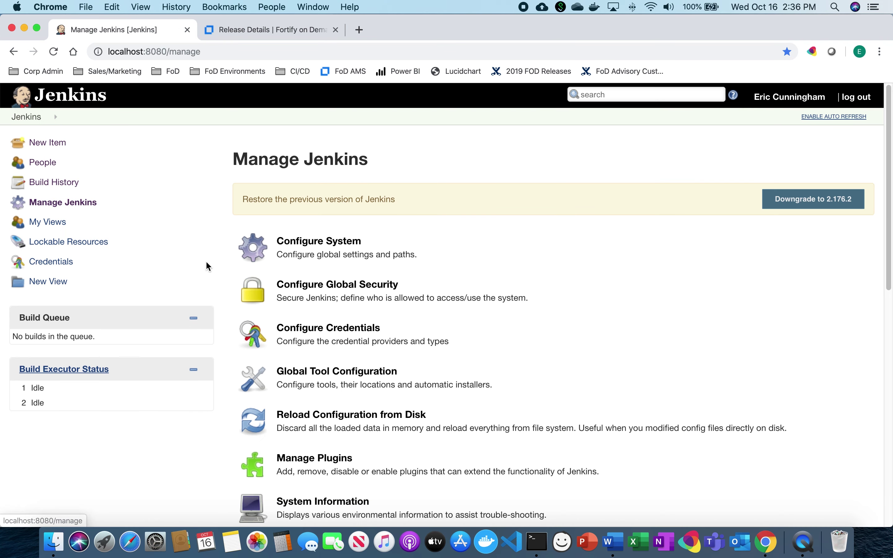
pyautogui.click(291, 458)
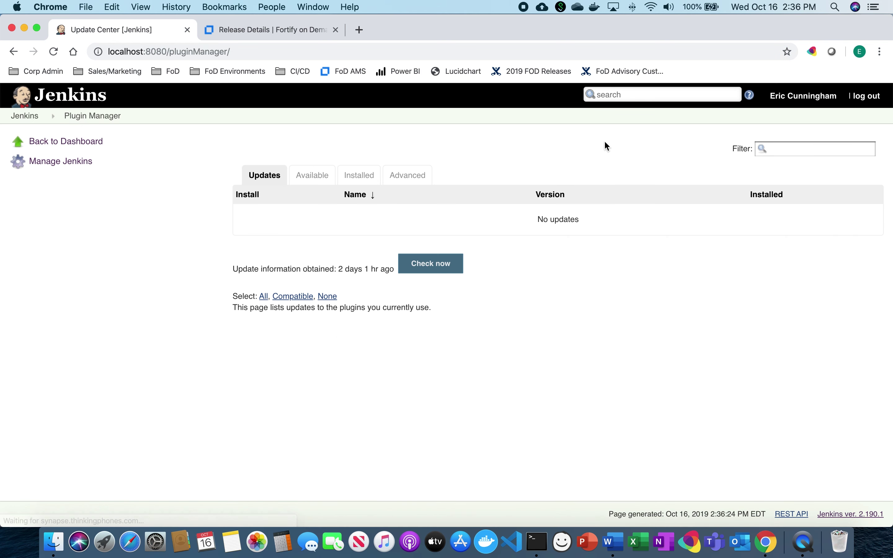
pyautogui.click(312, 177)
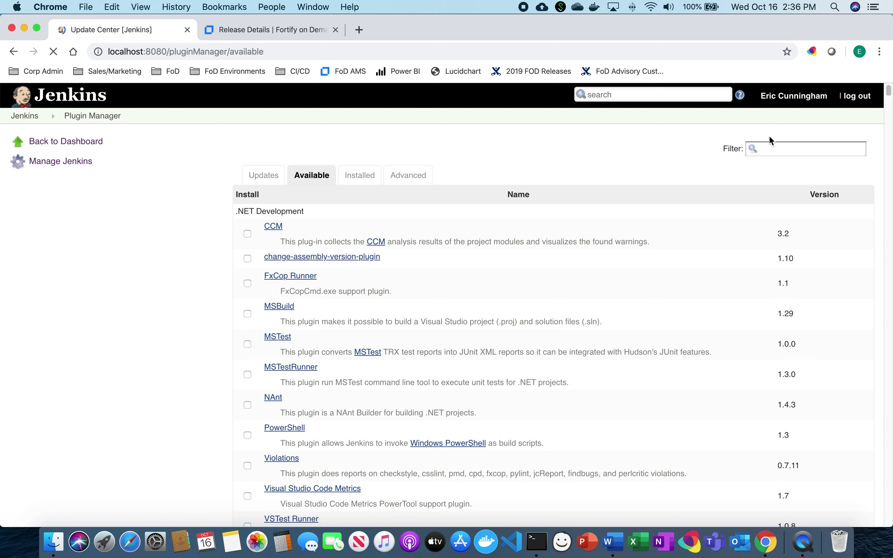
pyautogui.click(770, 148)
pyautogui.write('for')
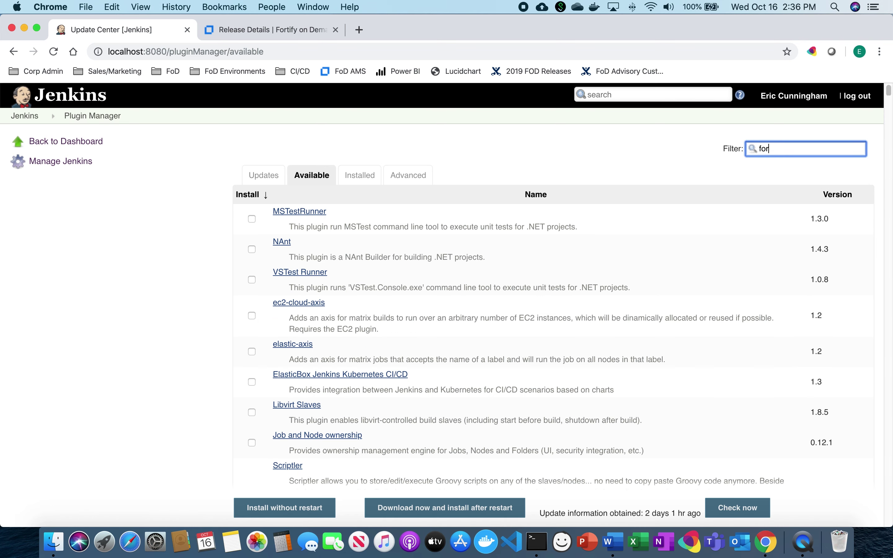
pyautogui.write('t')
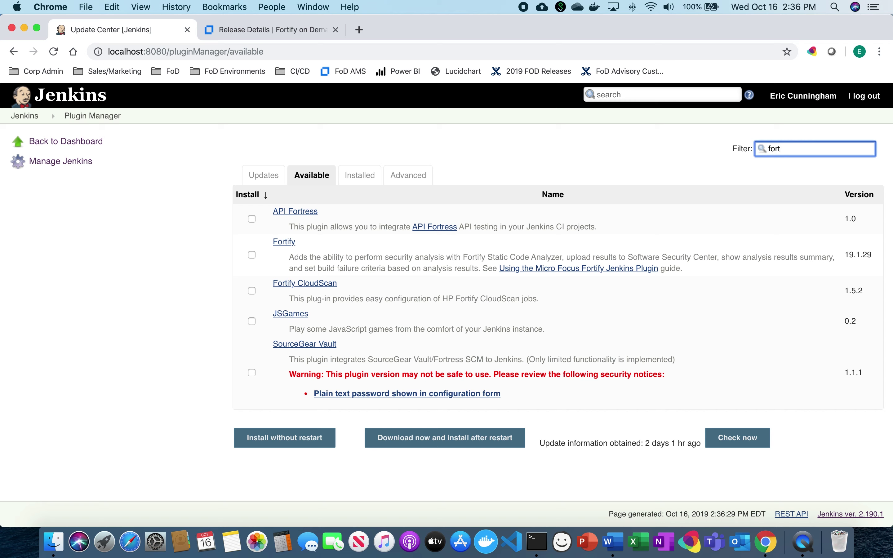
# - Filter the installed Jenkins plugins by "fort" to check for the Fortify on Demand plugin
pyautogui.click(359, 176)
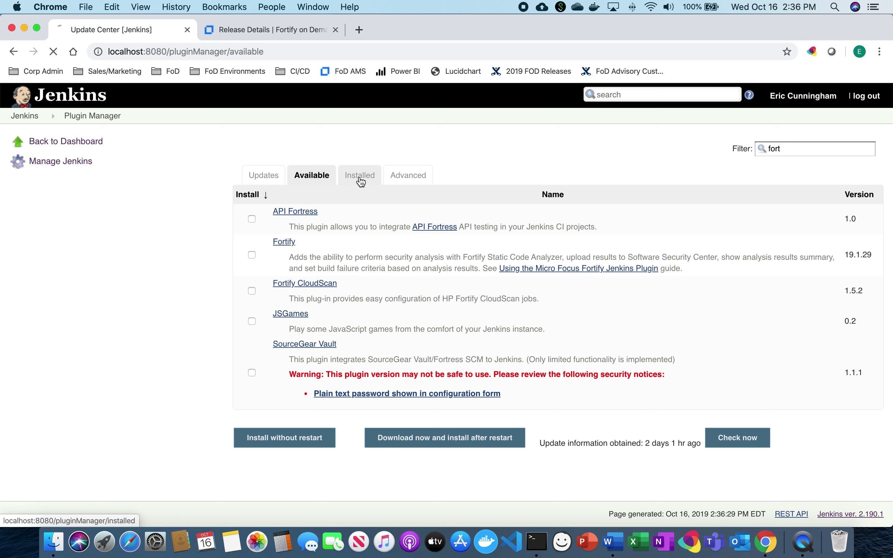
pyautogui.click(821, 151)
pyautogui.write('fort')
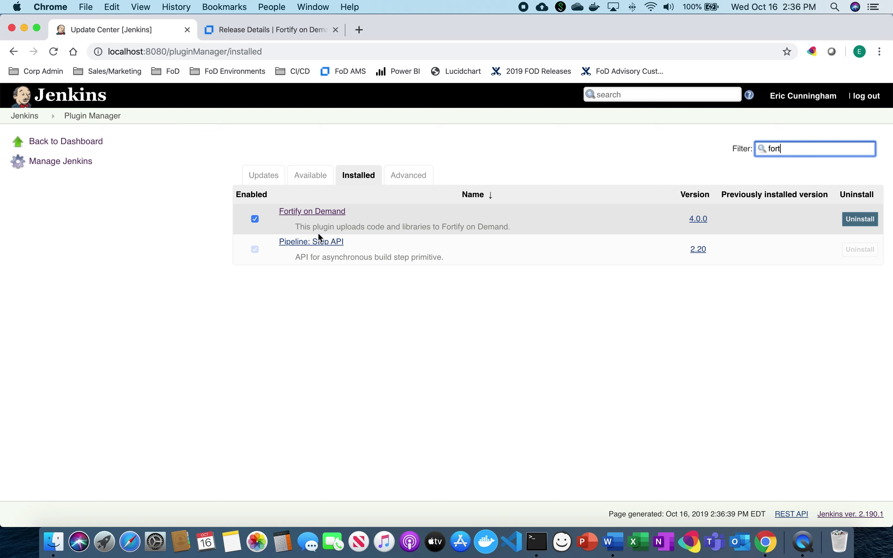
# - Reopen the webgoat_freestyle job's configuration and select its entire GitHub project URL
pyautogui.click(22, 115)
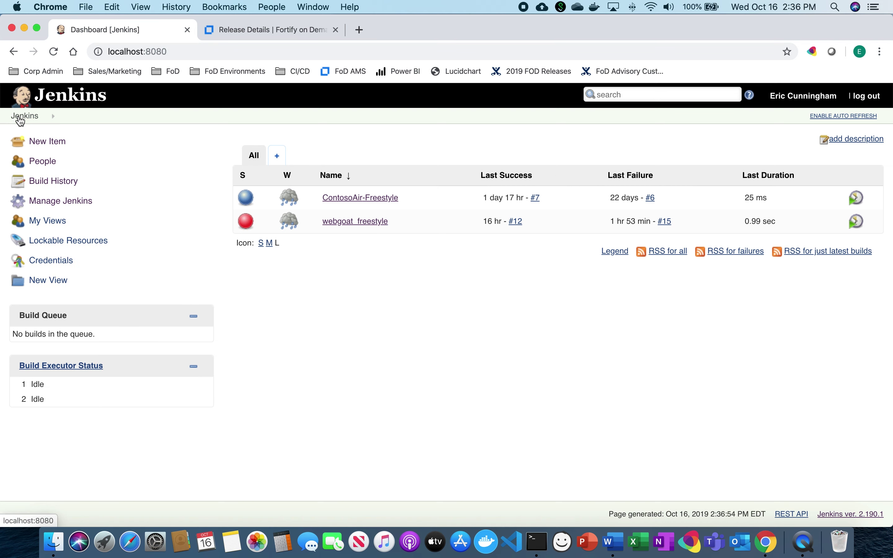
pyautogui.click(363, 222)
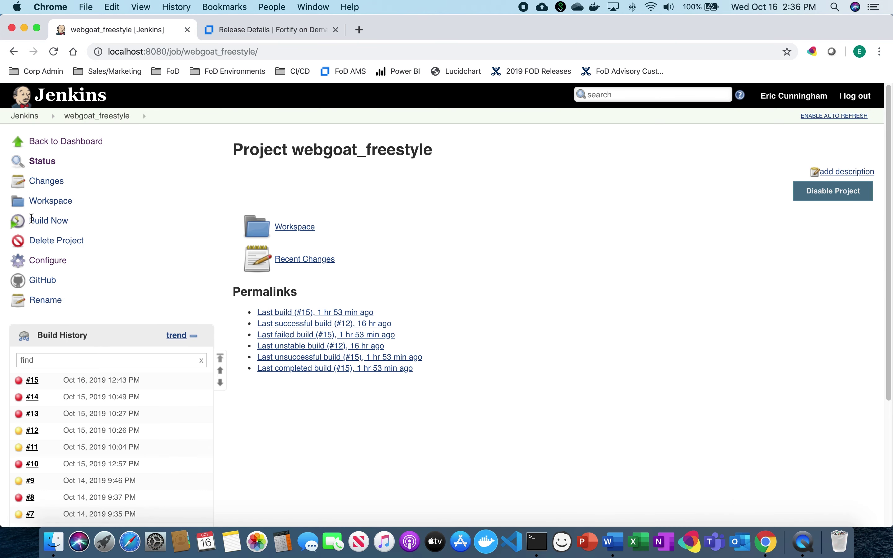
pyautogui.click(44, 262)
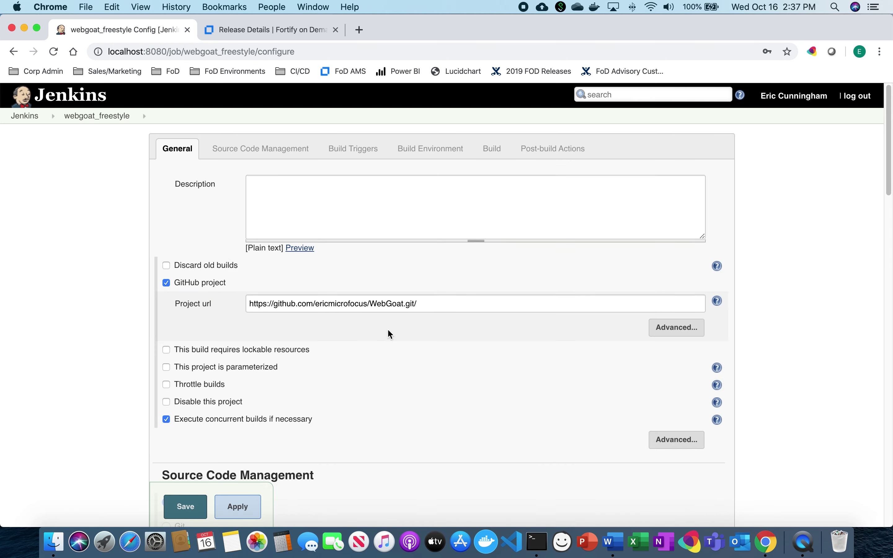
pyautogui.click(454, 303)
pyautogui.press('super+a')
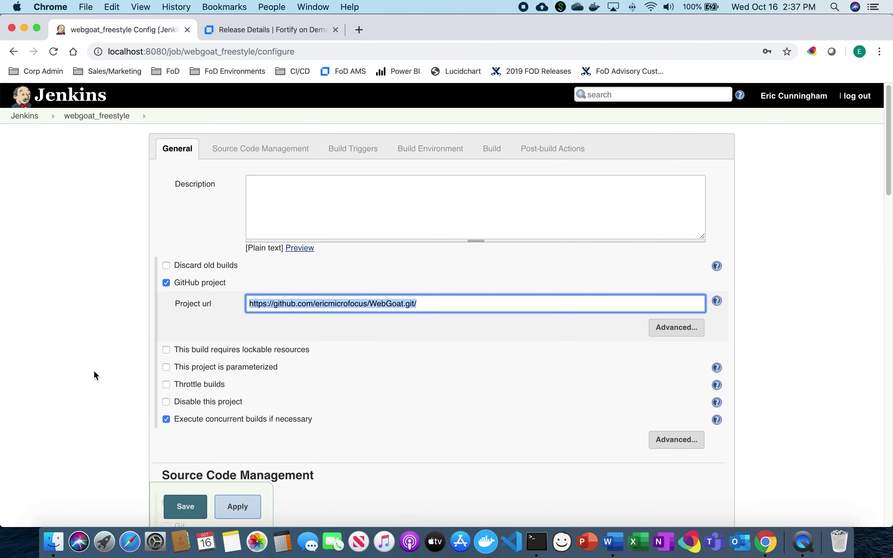
# - Examine the Fortify on Demand post-build actions, including the BSI token, source location, authentication and polling settings
pyautogui.scroll(-10, 96, 375)
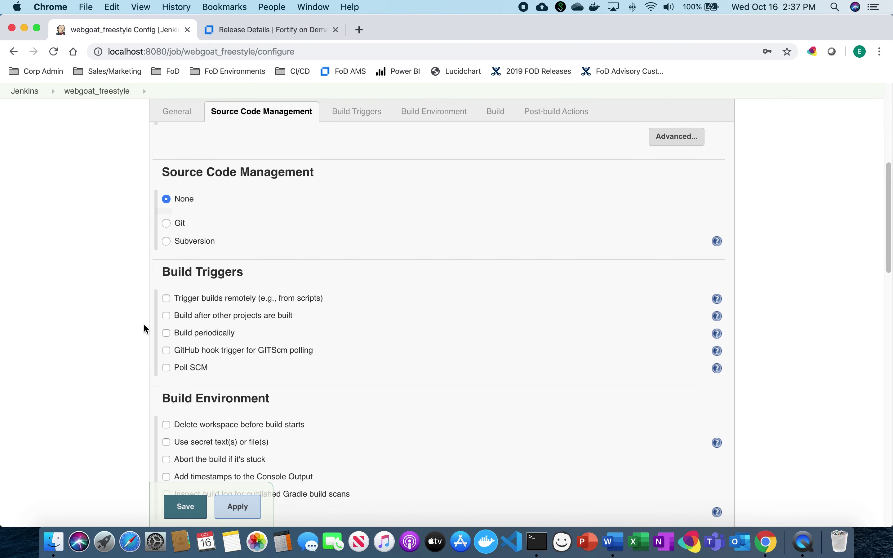
pyautogui.scroll(-3, 95, 419)
pyautogui.scroll(-15, 96, 419)
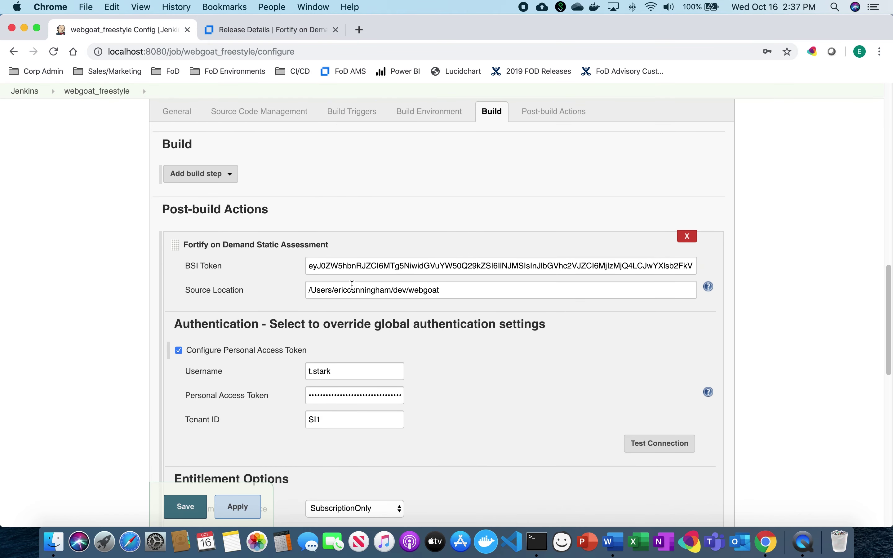
pyautogui.moveTo(454, 293); pyautogui.dragTo(293, 287)
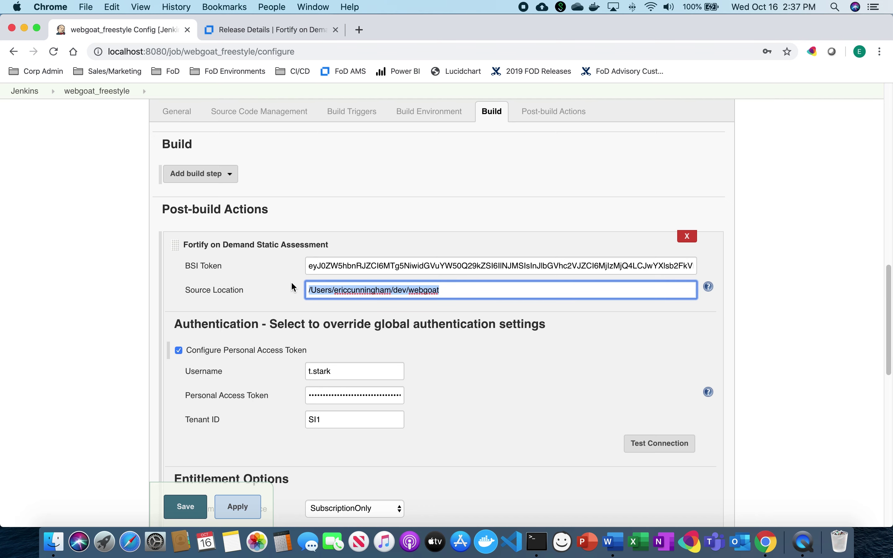
pyautogui.scroll(-2, 107, 303)
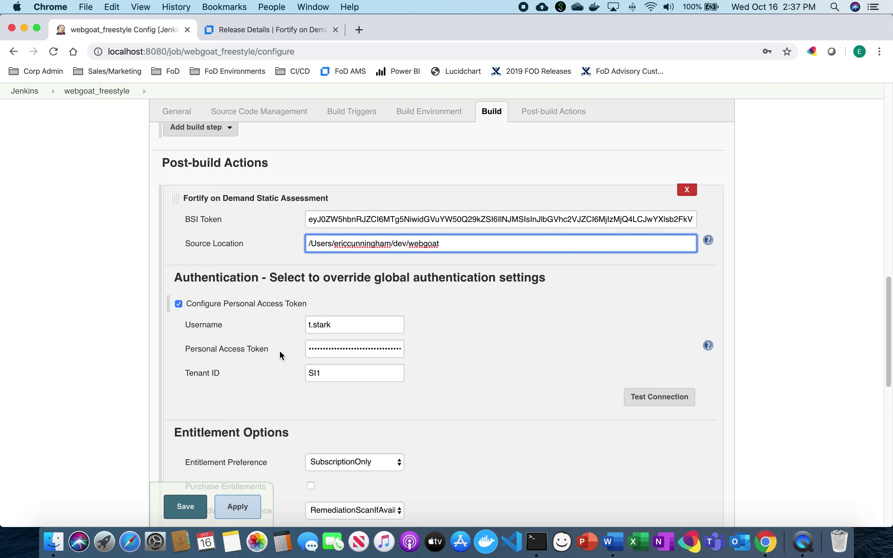
pyautogui.scroll(-1, 279, 353)
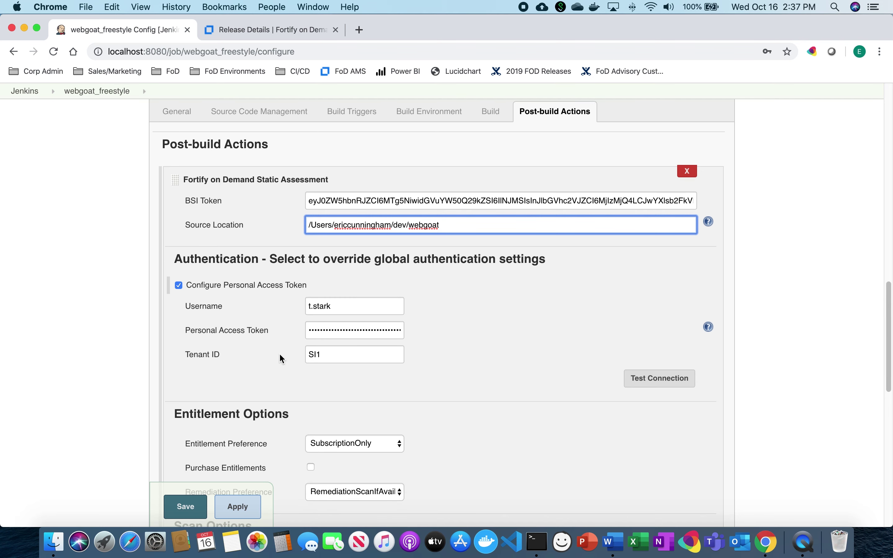
pyautogui.scroll(4, 279, 353)
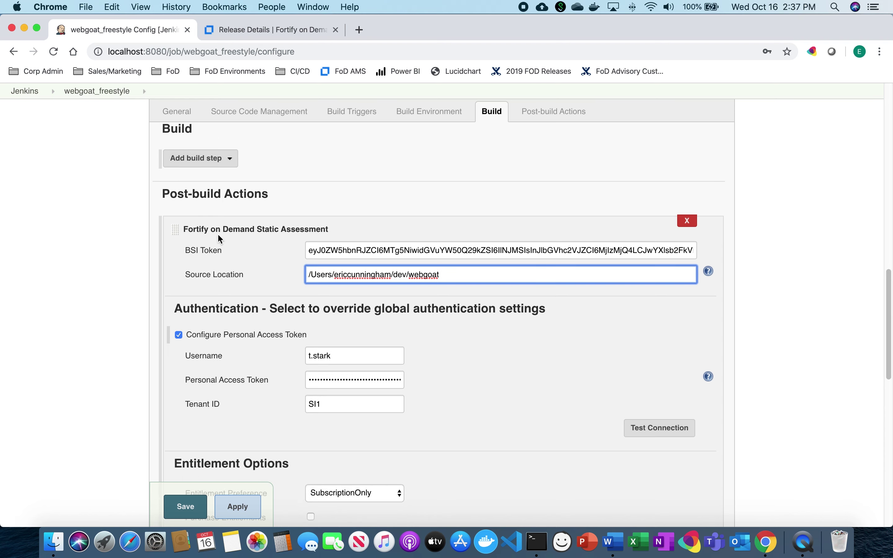
pyautogui.scroll(-20, 219, 236)
pyautogui.scroll(-8, 219, 239)
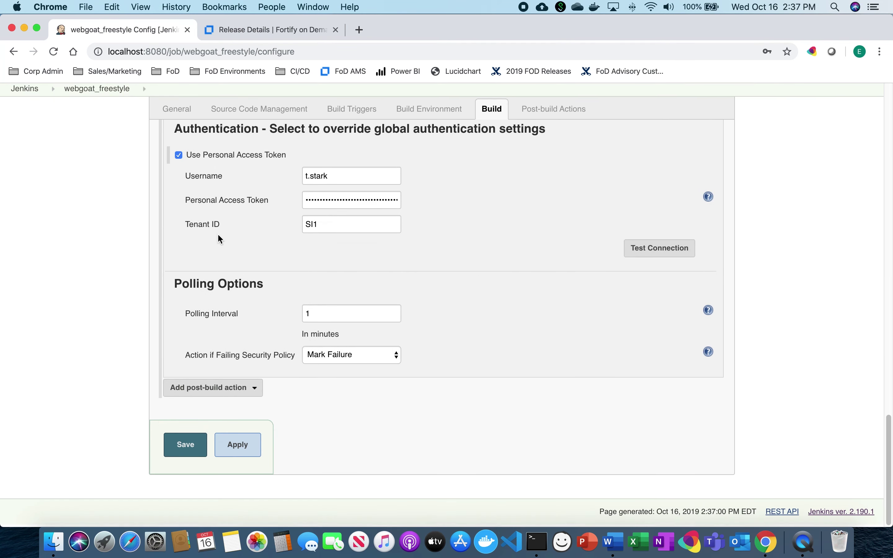
# - View the available post-build action types, close the list, and return to the static assessment's authentication settings
pyautogui.click(221, 391)
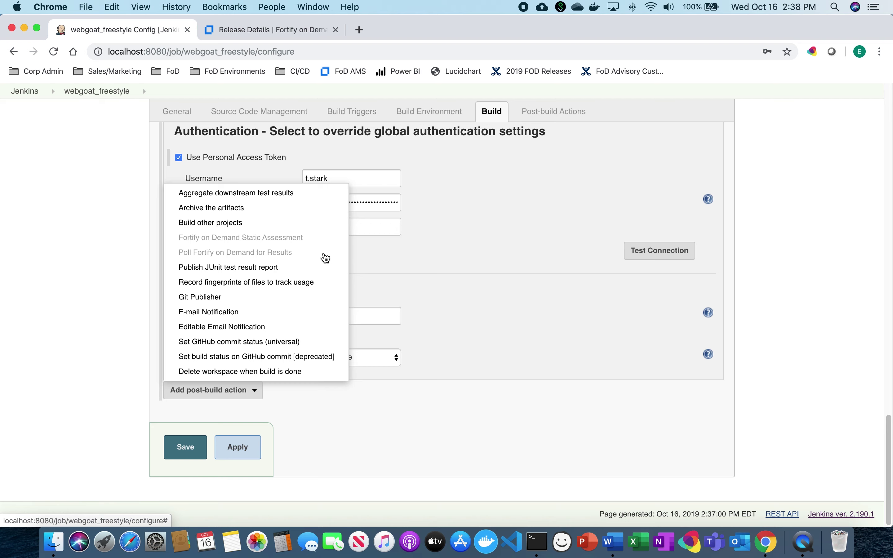
pyautogui.click(784, 281)
pyautogui.scroll(3, 784, 282)
pyautogui.scroll(10, 784, 282)
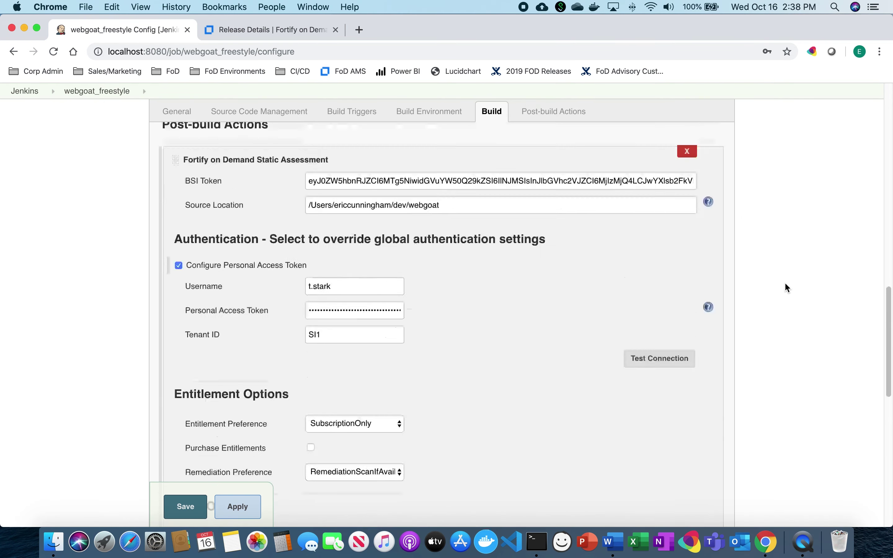
pyautogui.scroll(-3, 784, 282)
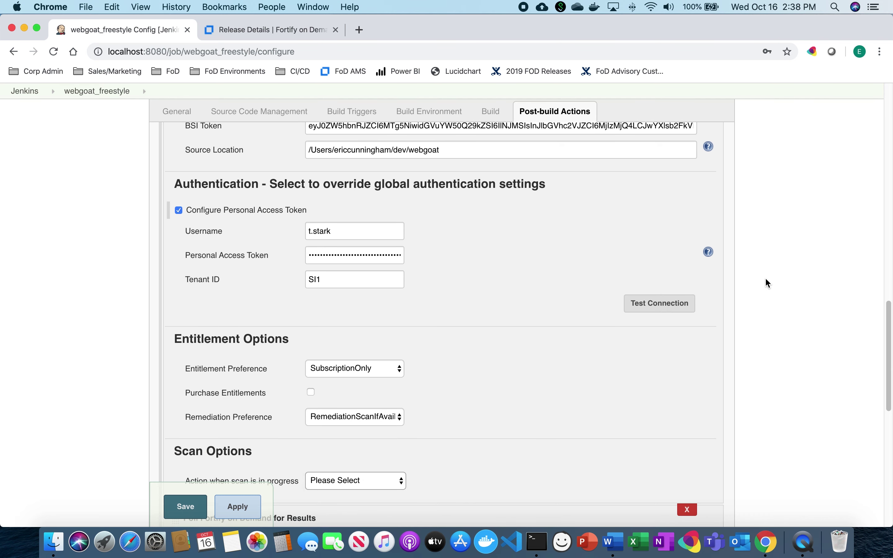
# - Check the static assessment's username and tenant ID, consulting the Jenkins notes in Word
pyautogui.click(343, 231)
pyautogui.moveTo(343, 230); pyautogui.dragTo(280, 234)
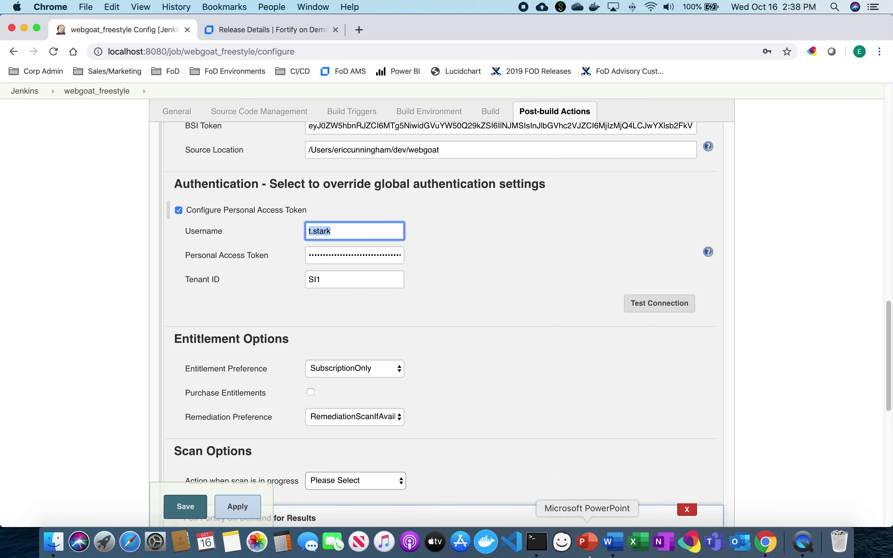
pyautogui.click(613, 544)
pyautogui.click(80, 372)
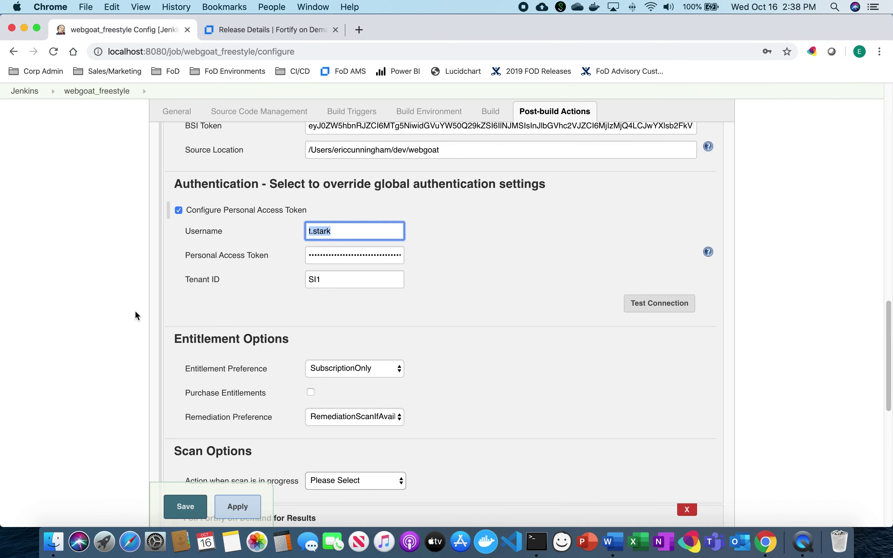
pyautogui.moveTo(329, 277); pyautogui.dragTo(294, 280)
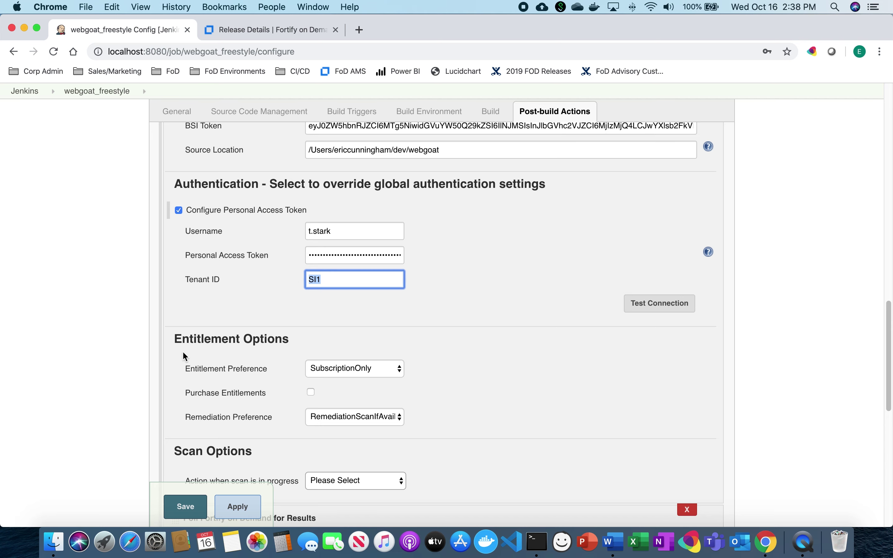
# - Review the entitlement preference choices and keep RemediationScanIfAvailable as the static assessment's remediation preference
pyautogui.scroll(-3, 122, 367)
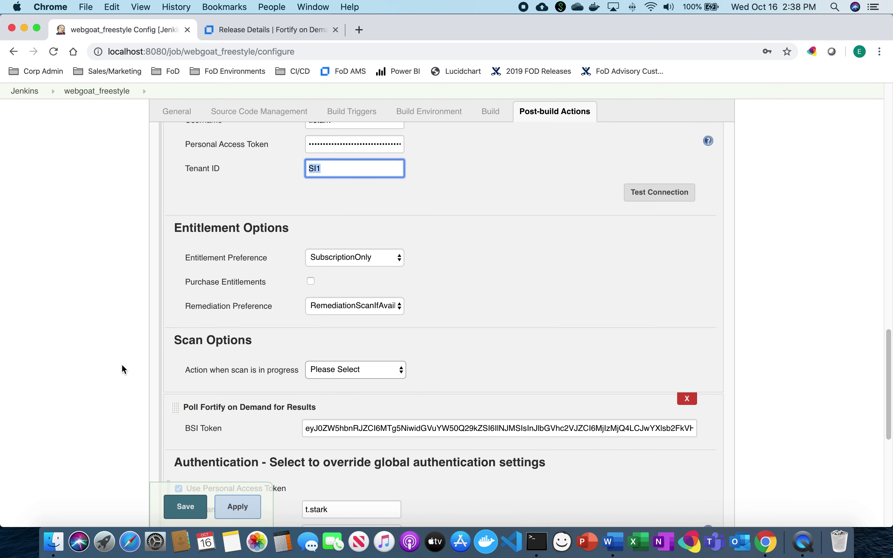
pyautogui.click(343, 258)
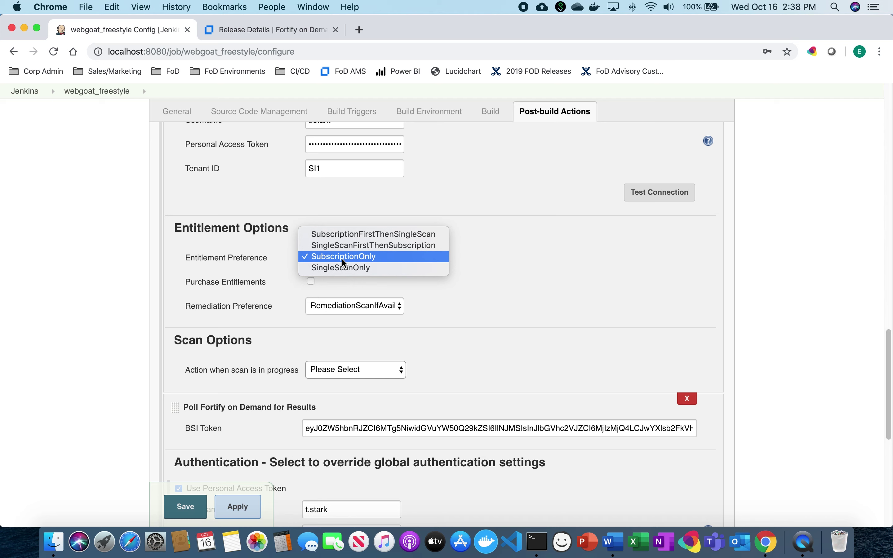
pyautogui.click(144, 281)
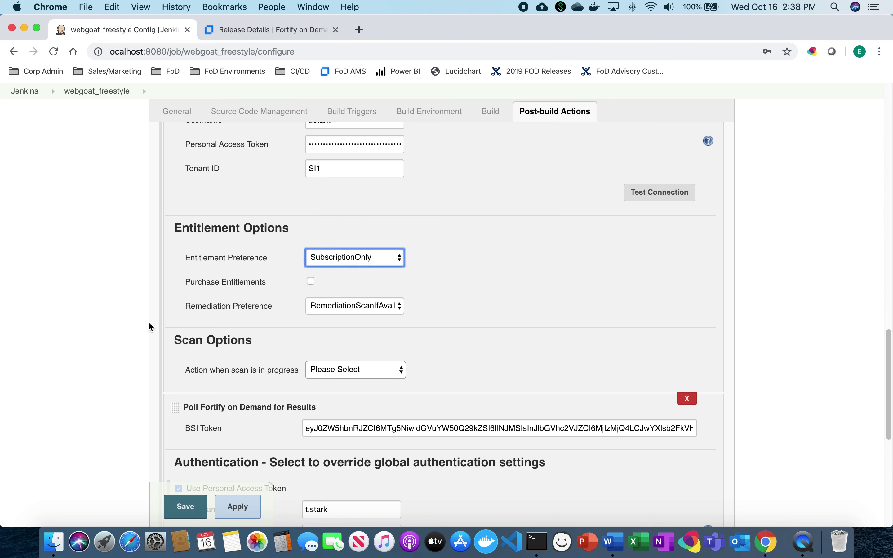
pyautogui.scroll(-5, 148, 337)
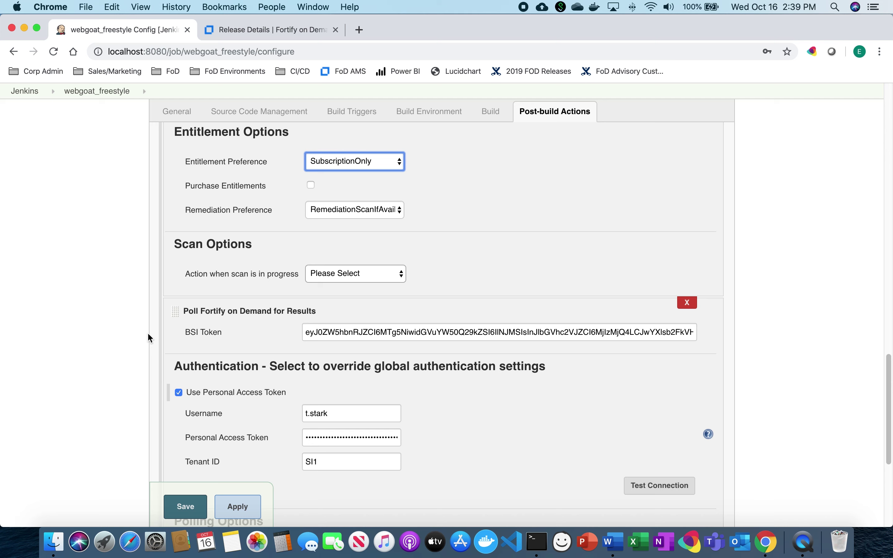
pyautogui.click(358, 214)
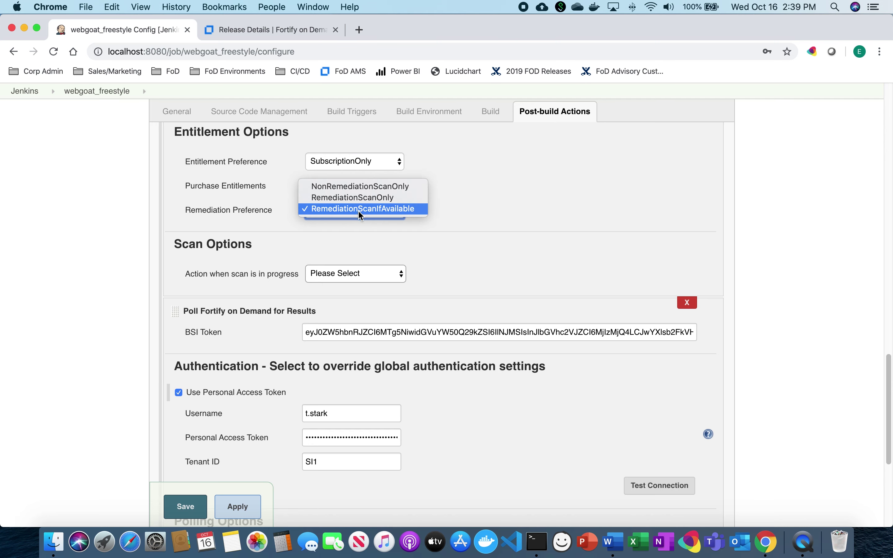
pyautogui.click(359, 212)
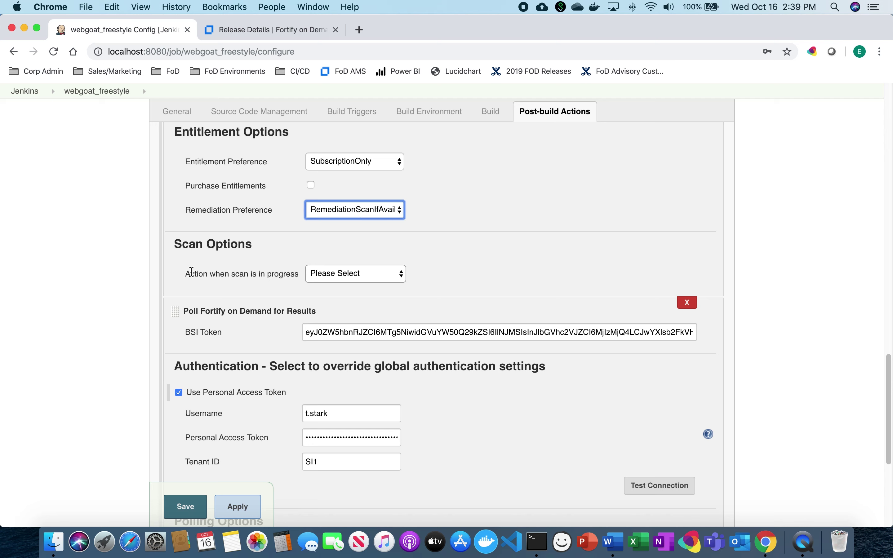
# - Set the static assessment's action when a scan is in progress to Cancel Scan Then Start
pyautogui.moveTo(190, 274); pyautogui.dragTo(257, 277)
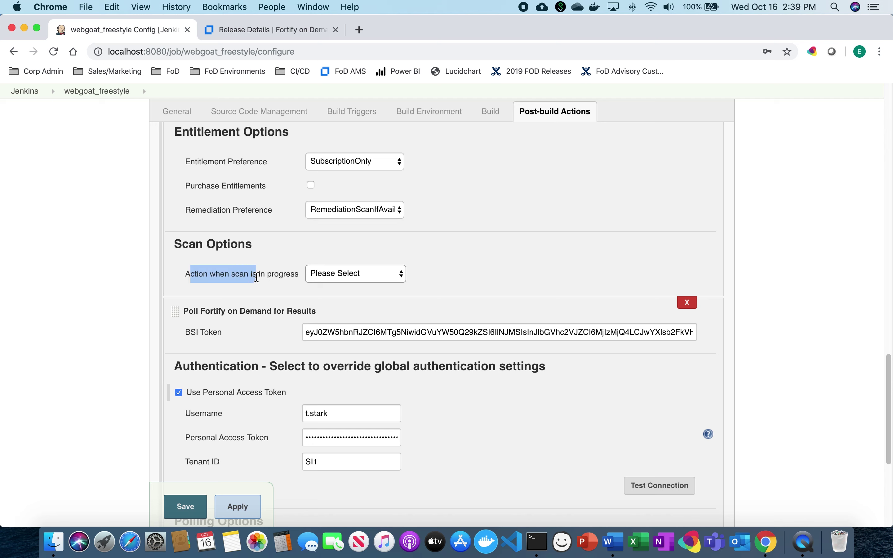
pyautogui.click(343, 282)
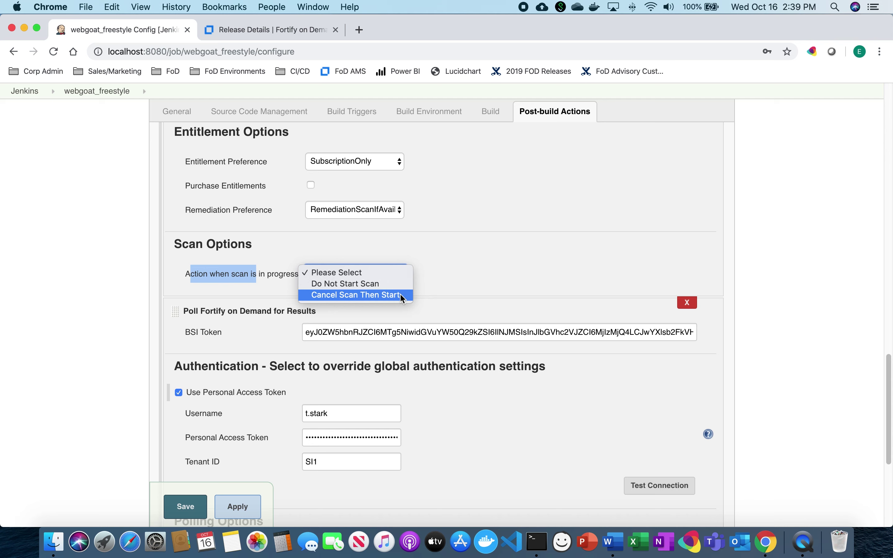
pyautogui.click(400, 294)
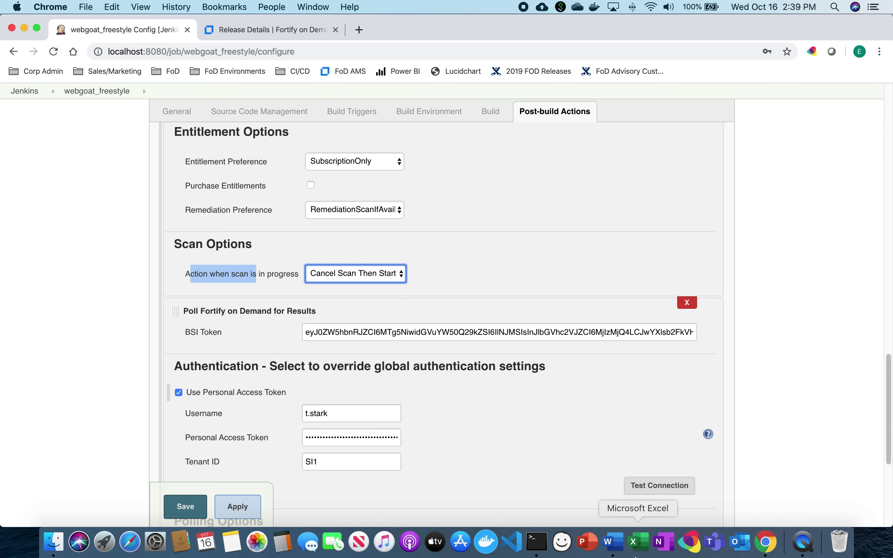
# - Check the polling action's BSI token, username, personal access token and tenant ID, consulting the Jenkins notes in Word
pyautogui.click(613, 542)
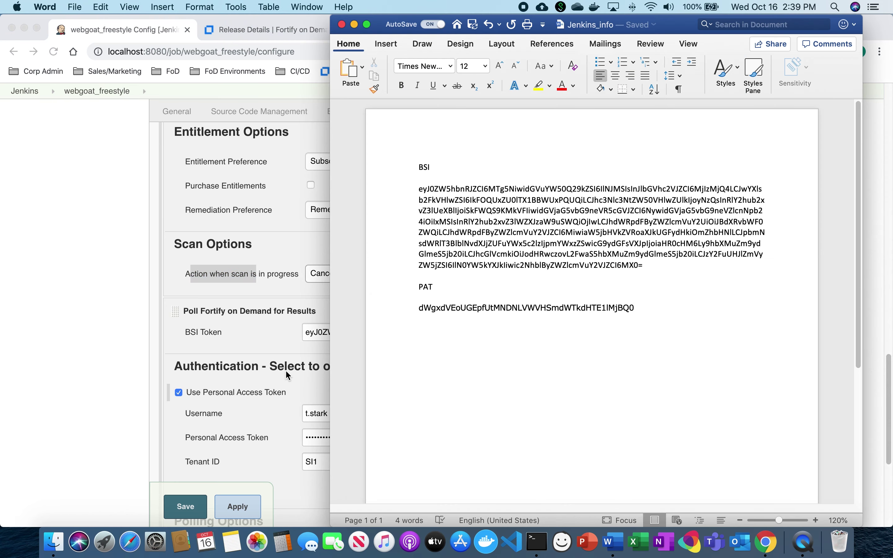
pyautogui.click(266, 354)
pyautogui.moveTo(309, 334); pyautogui.dragTo(524, 368)
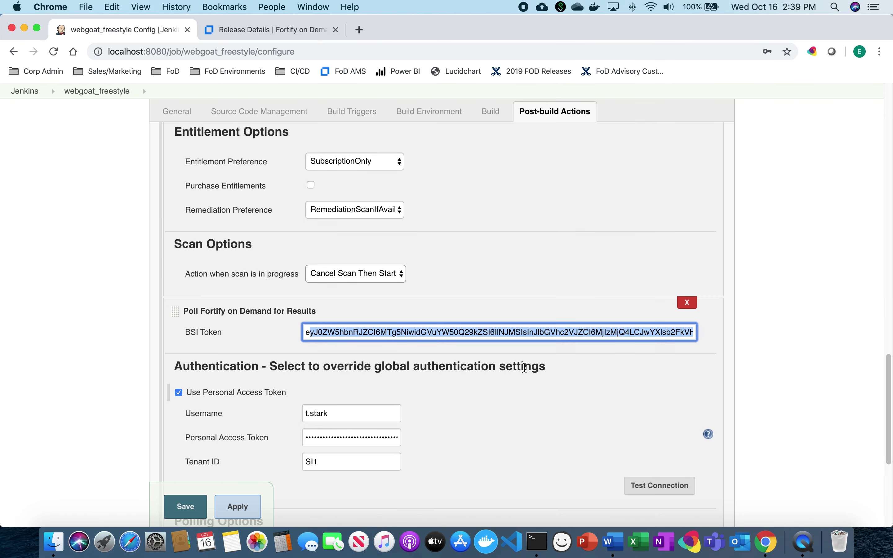
pyautogui.scroll(-4, 100, 371)
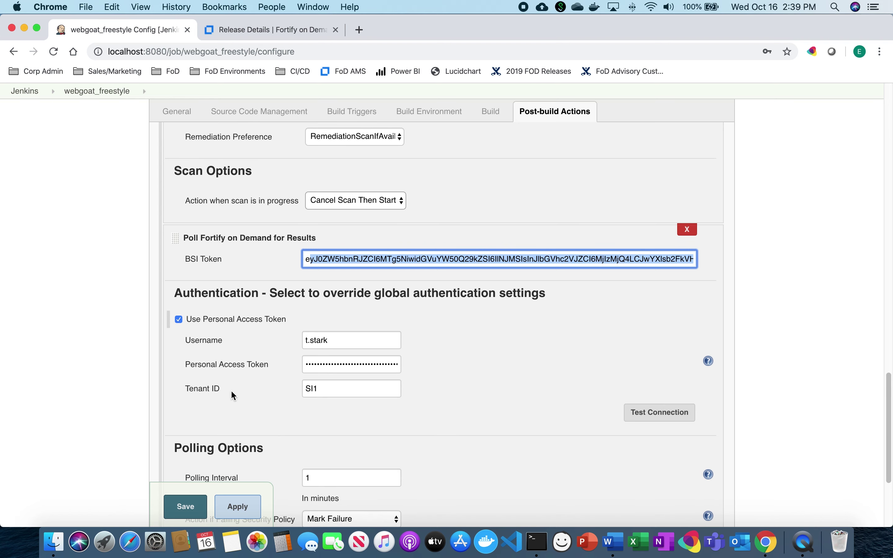
pyautogui.scroll(8, 446, 408)
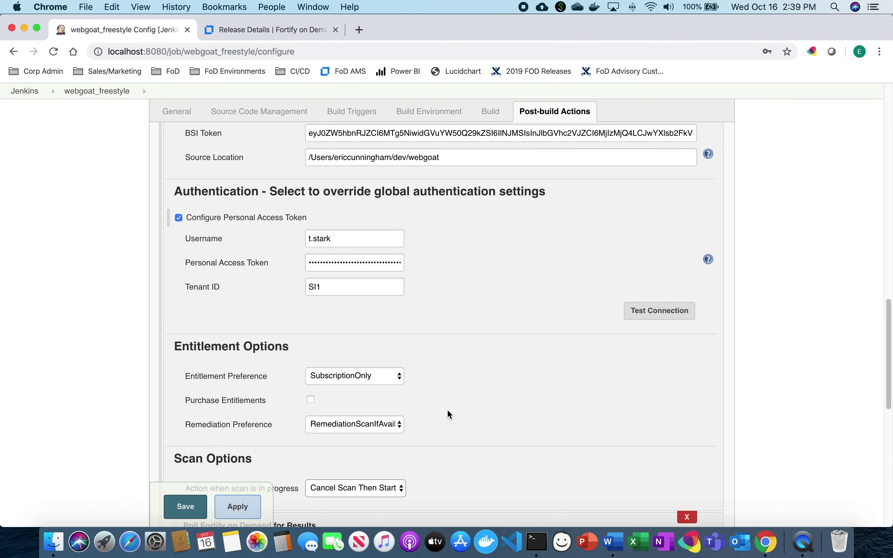
pyautogui.scroll(-8, 447, 409)
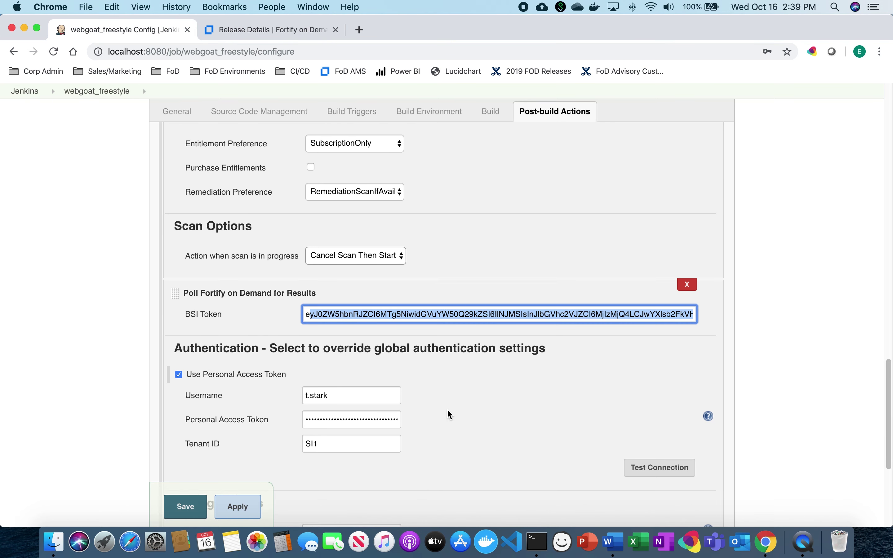
pyautogui.scroll(-1, 447, 410)
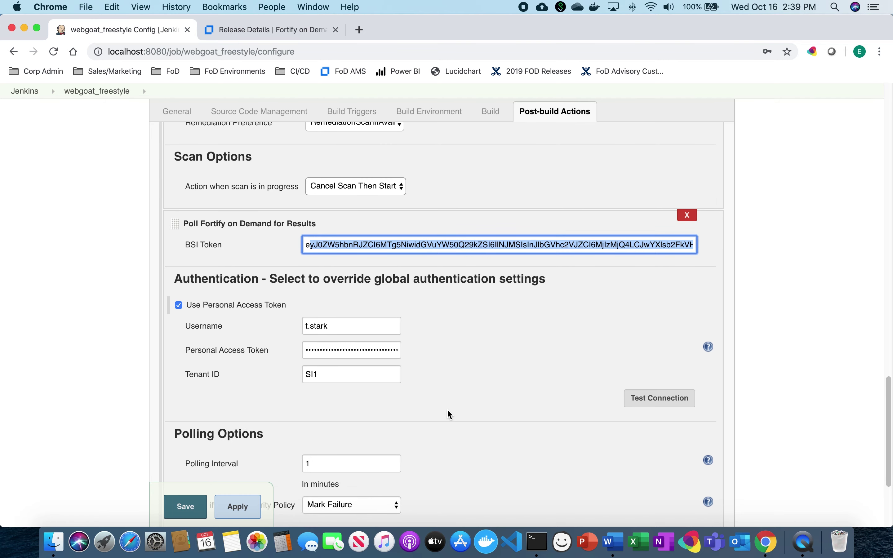
pyautogui.scroll(-2, 448, 411)
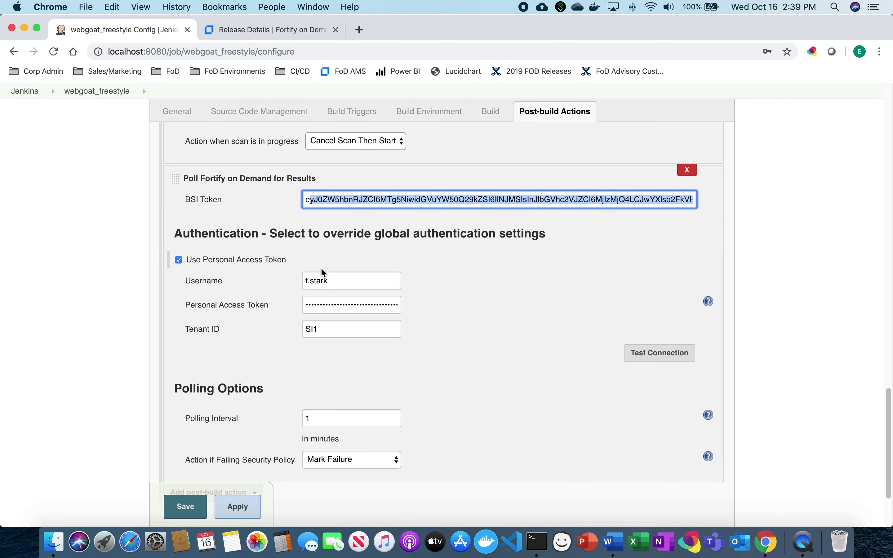
pyautogui.doubleClick(332, 282)
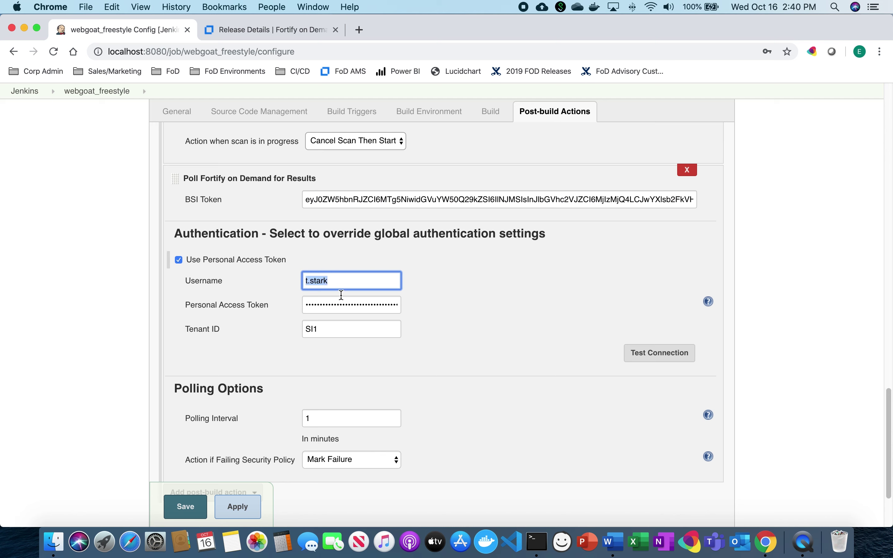
pyautogui.click(327, 306)
pyautogui.click(334, 330)
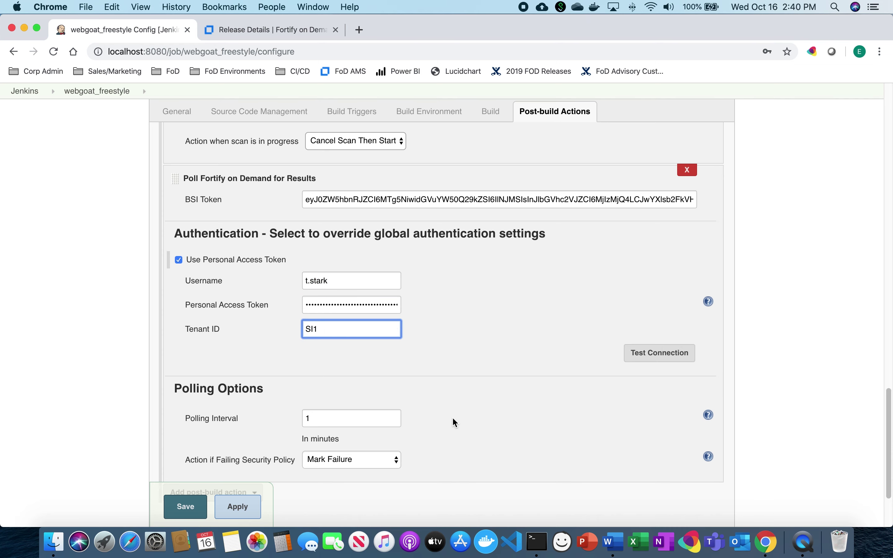
# - Set the polling interval to 1 minute and the action if failing security policy to Mark Failure
pyautogui.scroll(-3, 454, 423)
pyautogui.click(339, 317)
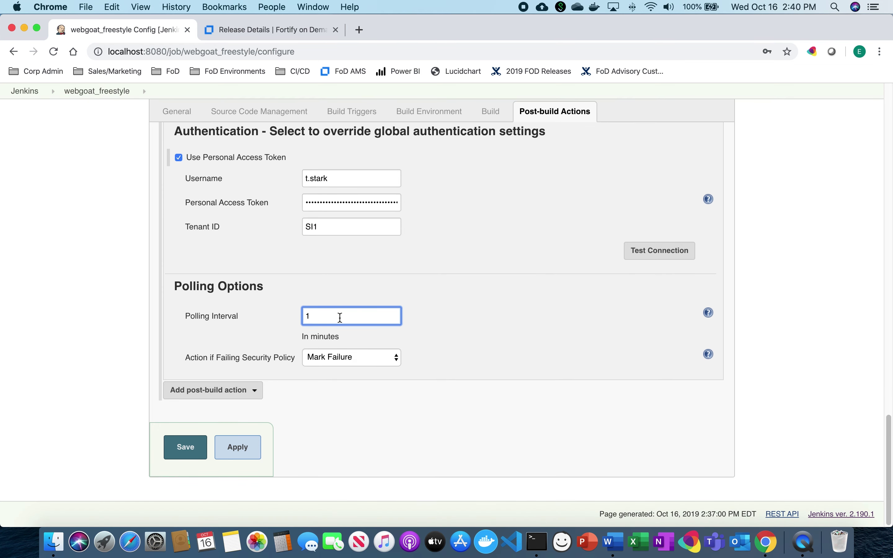
pyautogui.press('BackSpace')
pyautogui.click(347, 358)
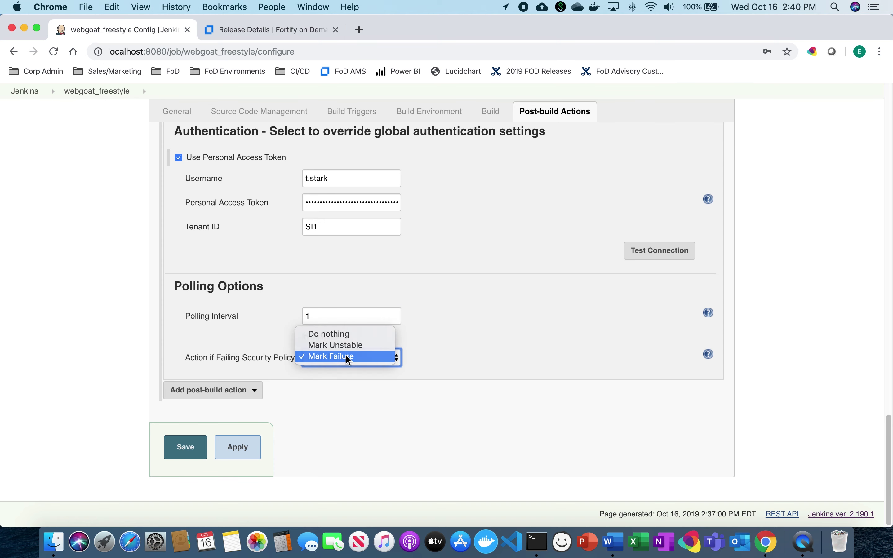
pyautogui.click(347, 355)
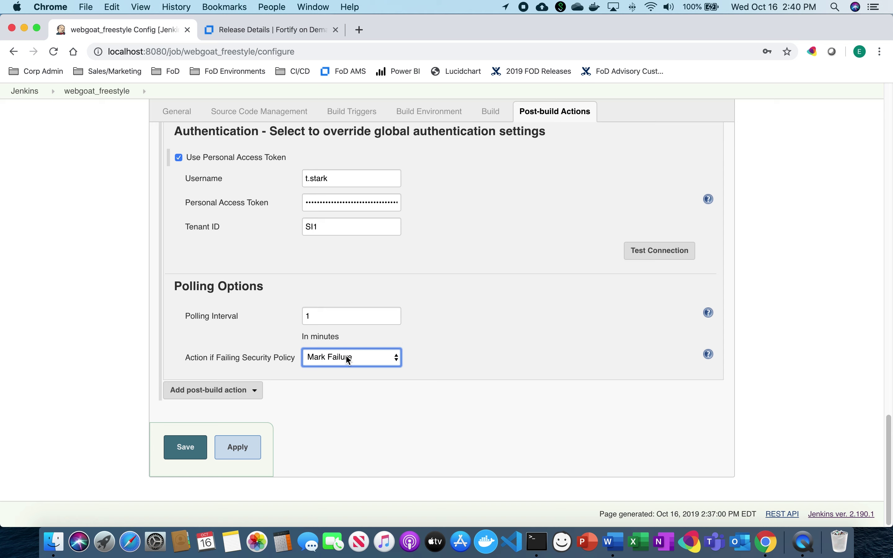
# - Test the Fortify on Demand connection for both the polling action and the static assessment action
pyautogui.click(645, 260)
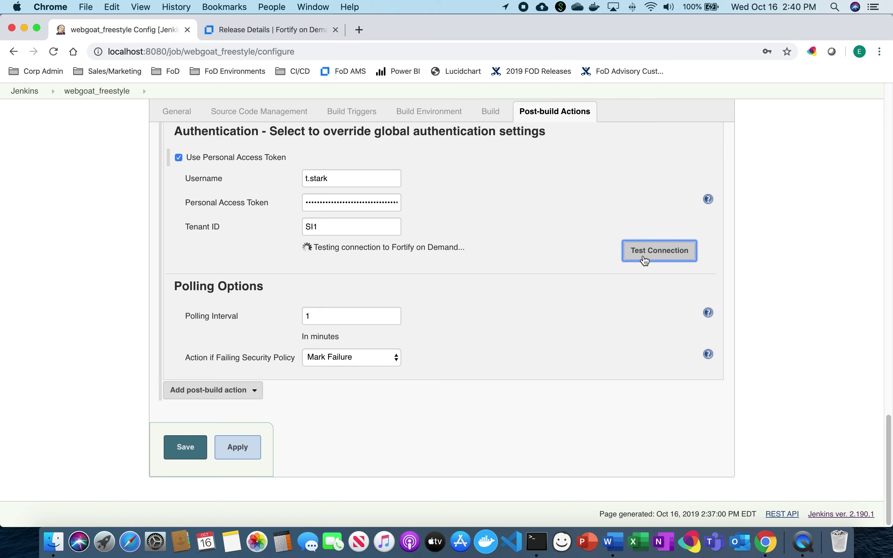
pyautogui.scroll(10, 509, 189)
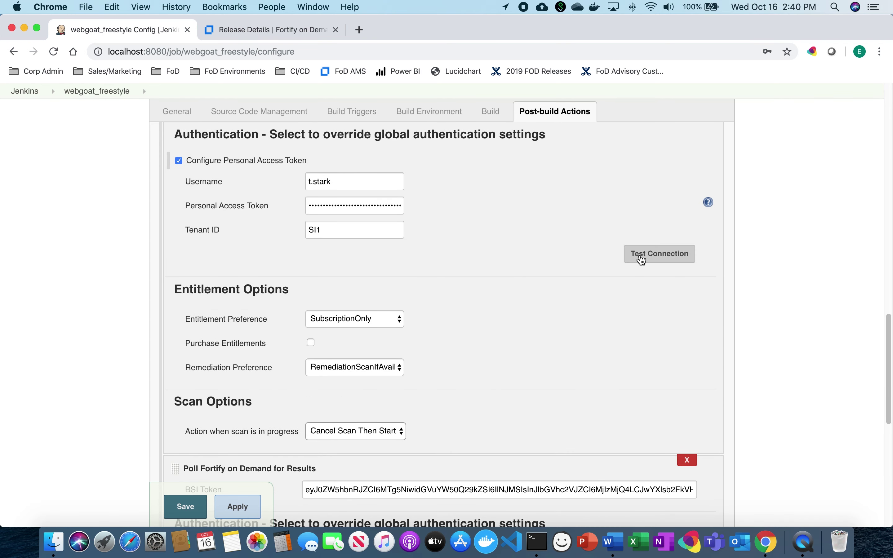
pyautogui.scroll(2, 642, 259)
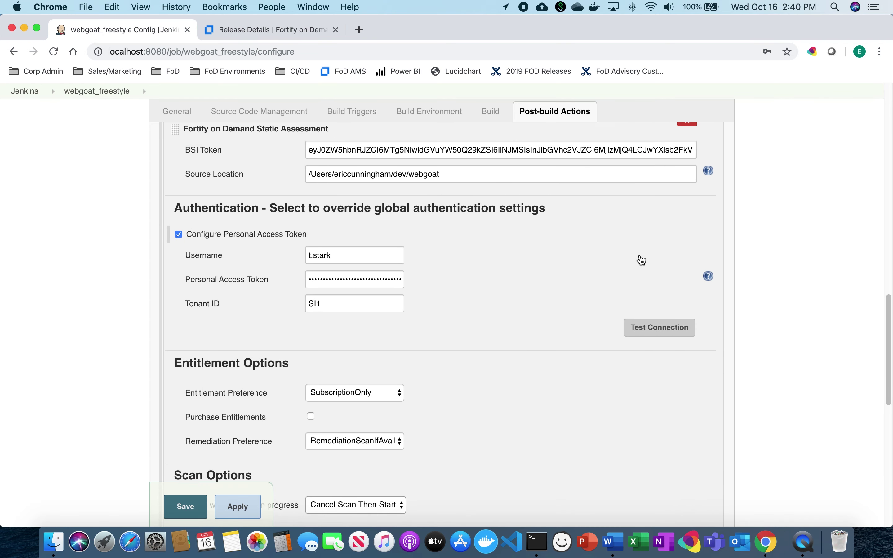
pyautogui.click(654, 332)
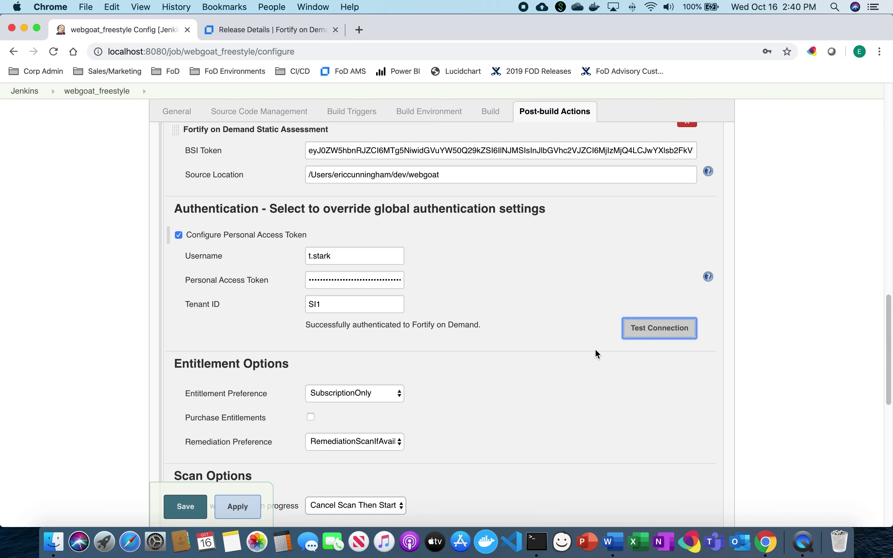
# - Save the webgoat_freestyle job configuration and start a build of the project
pyautogui.scroll(-7, 476, 378)
pyautogui.scroll(-6, 475, 378)
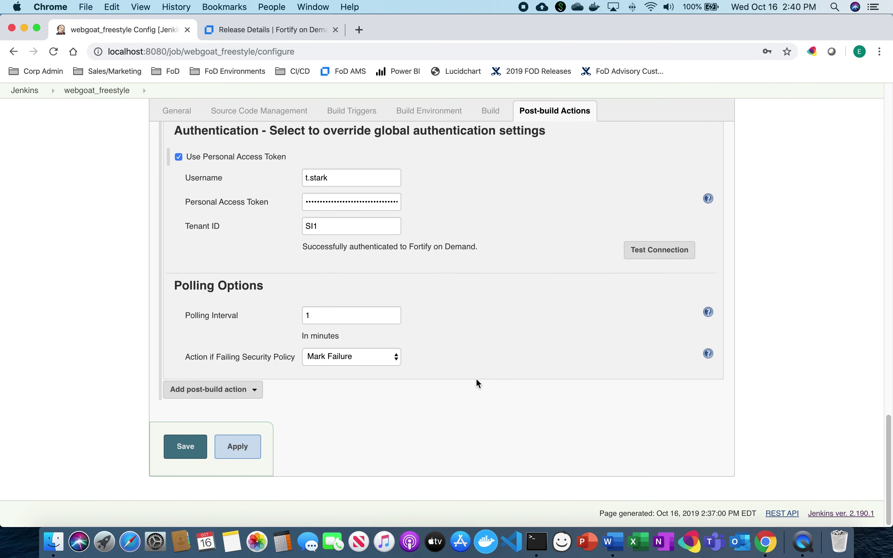
pyautogui.click(177, 451)
pyautogui.click(56, 222)
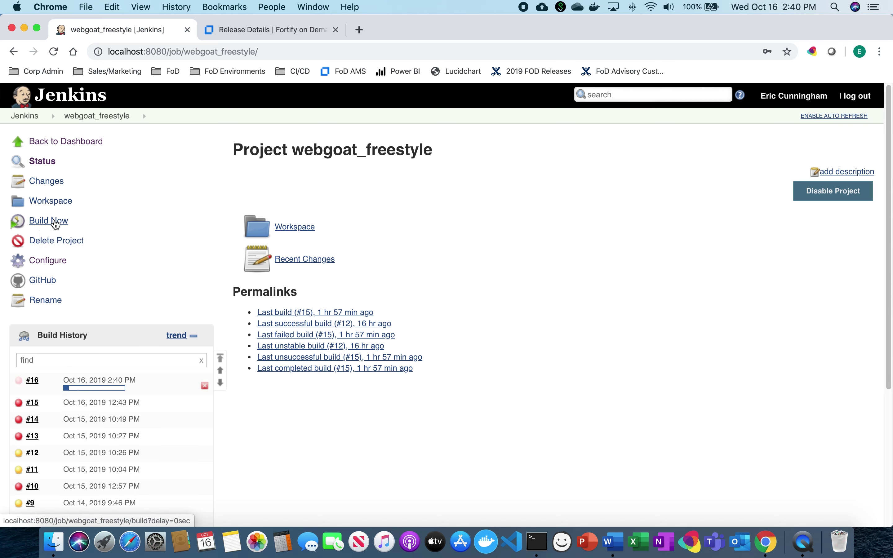
# - Open build #16's console output and examine the issue severity counts, policy check and final build result
pyautogui.moveTo(32, 383)
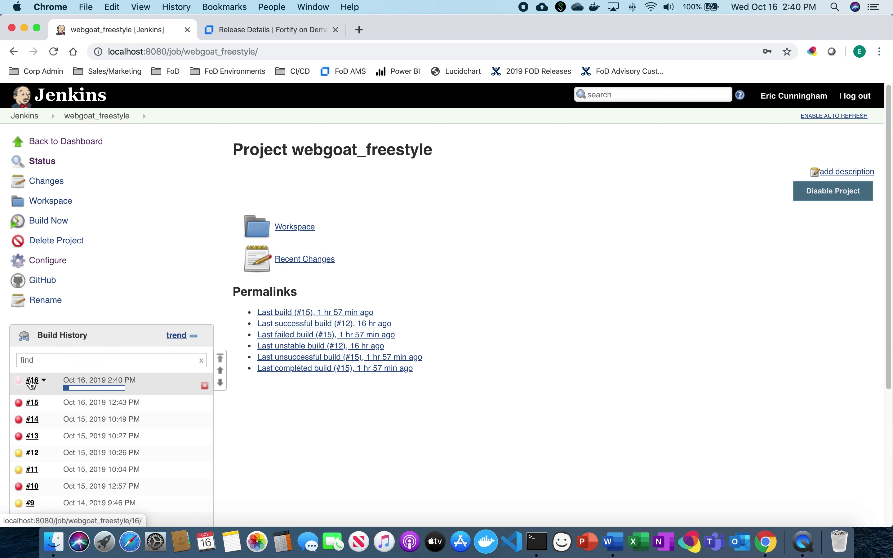
pyautogui.click(31, 383)
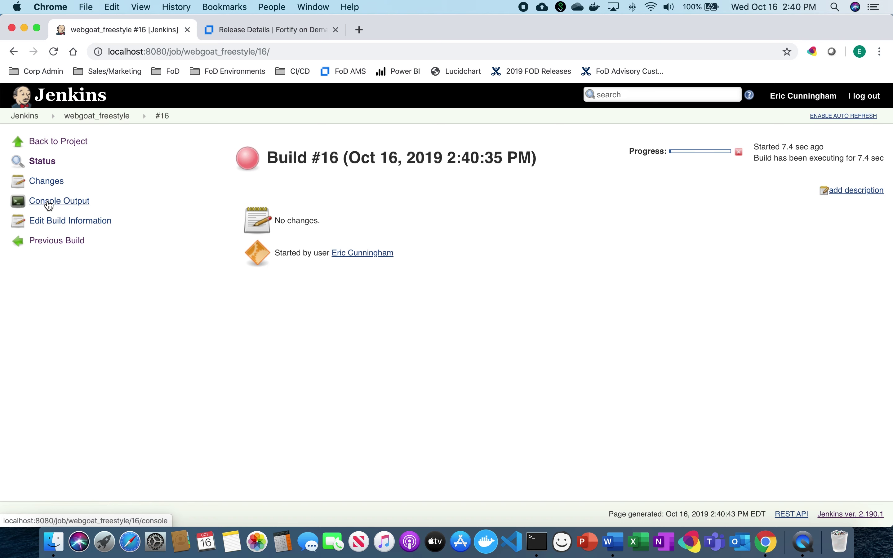
pyautogui.click(49, 203)
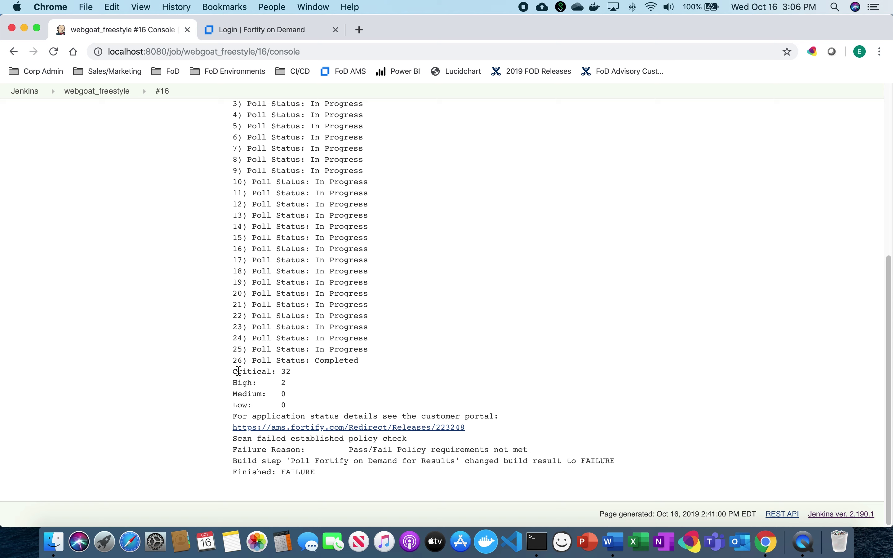
pyautogui.moveTo(233, 370); pyautogui.dragTo(316, 382)
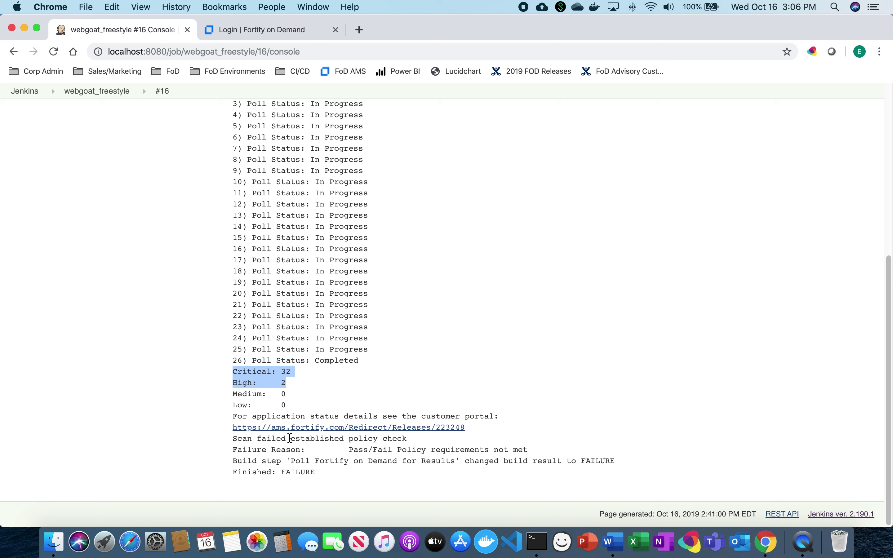
pyautogui.moveTo(289, 438); pyautogui.dragTo(305, 450)
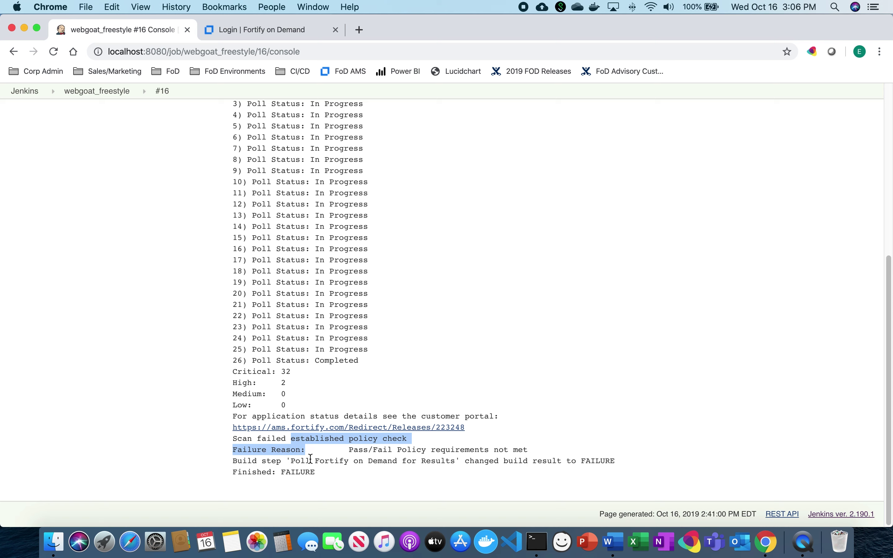
pyautogui.moveTo(311, 459); pyautogui.dragTo(359, 463)
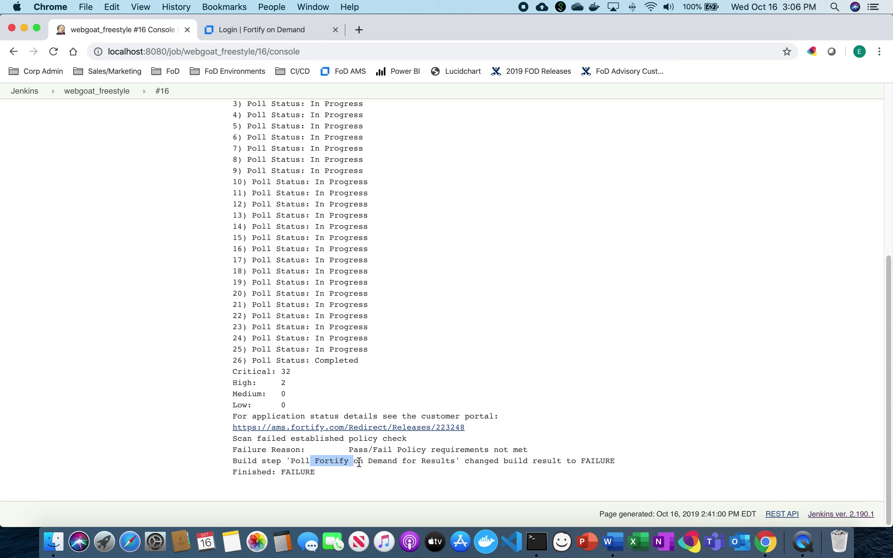
pyautogui.click(448, 468)
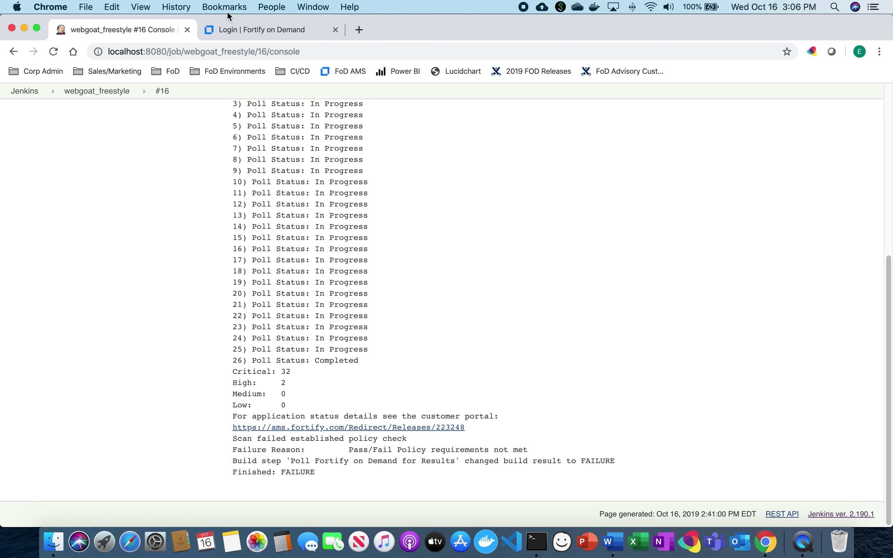
# - Follow the customer portal link from the console output and log in to Fortify on Demand with tenant SI1
pyautogui.click(444, 427)
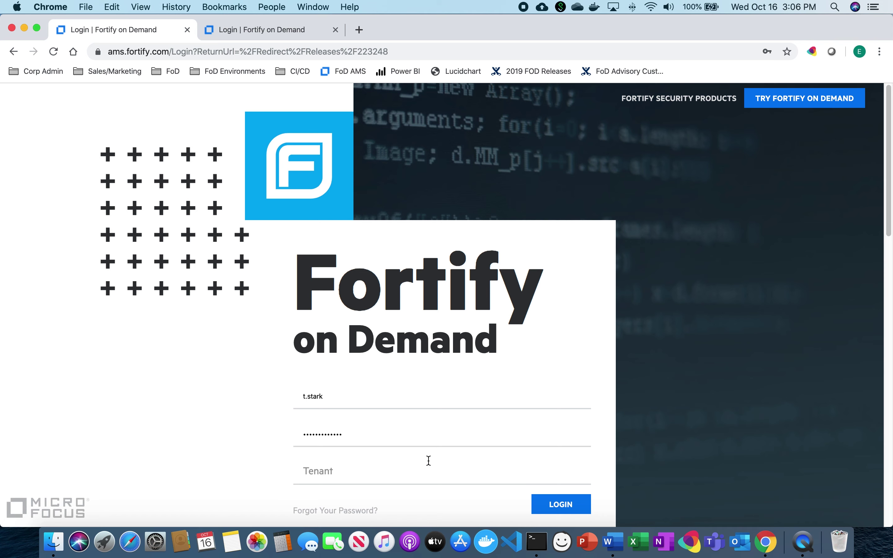
pyautogui.click(428, 470)
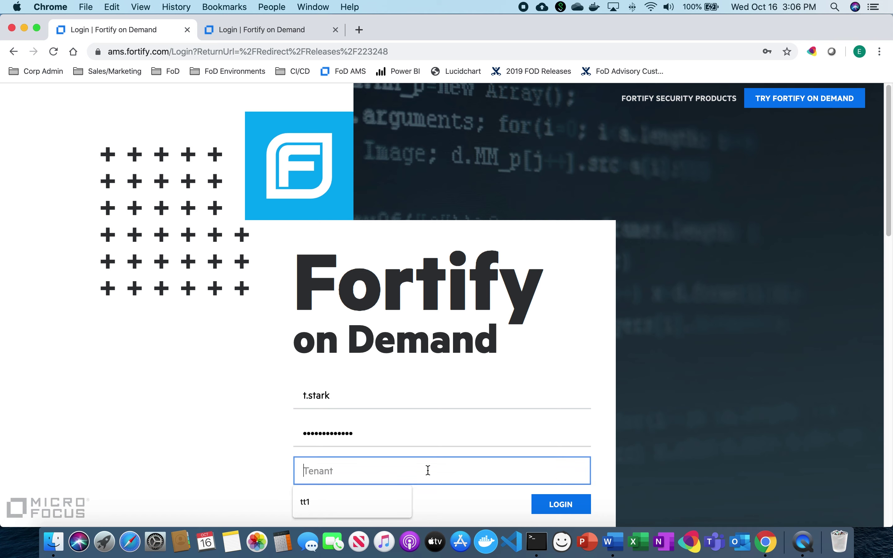
pyautogui.write('SI')
pyautogui.press('Return')
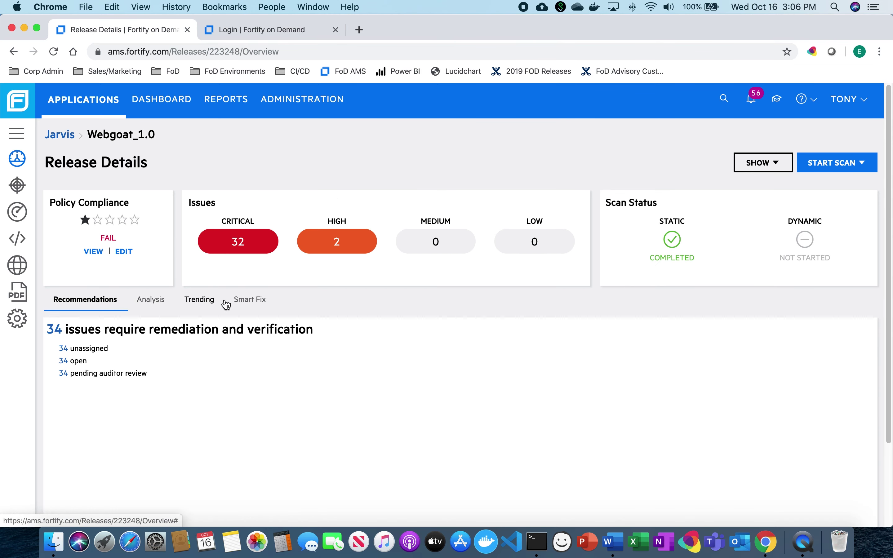
# - Open the release's unassigned issues and read the vulnerability details and recommendations for the first Cross-Site Scripting: DOM issue
pyautogui.click(63, 353)
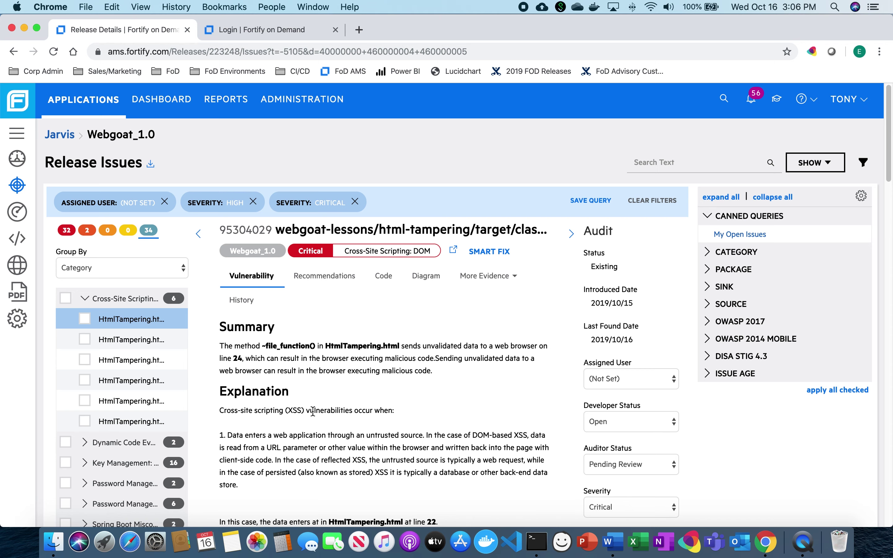
pyautogui.scroll(-3, 142, 380)
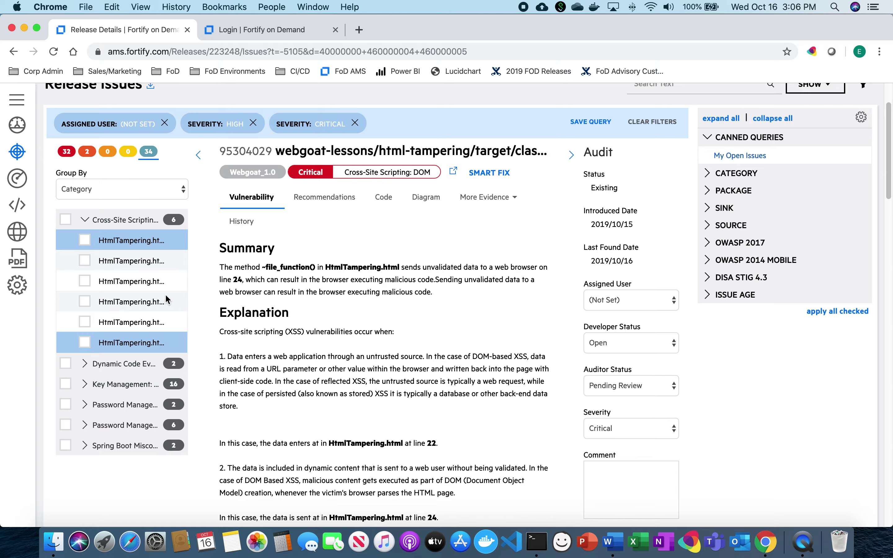
pyautogui.click(318, 197)
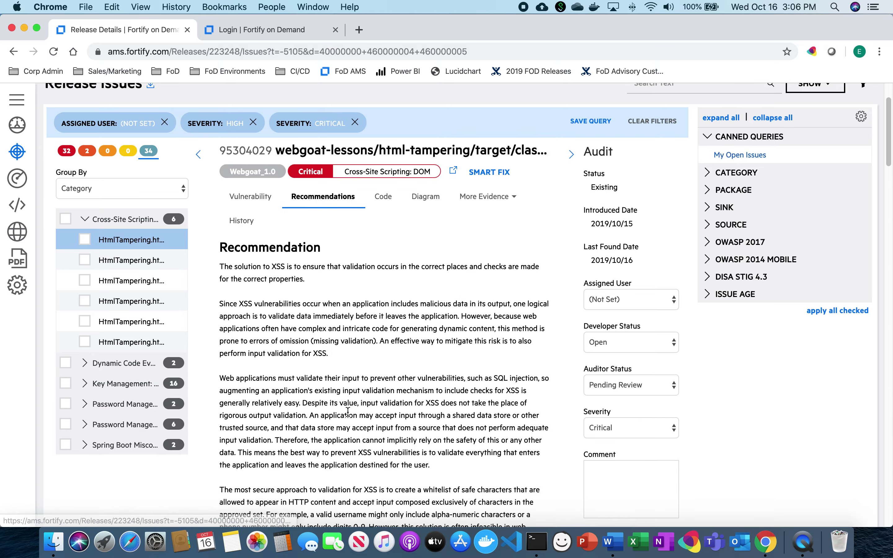
pyautogui.scroll(-15, 347, 412)
pyautogui.scroll(-15, 348, 412)
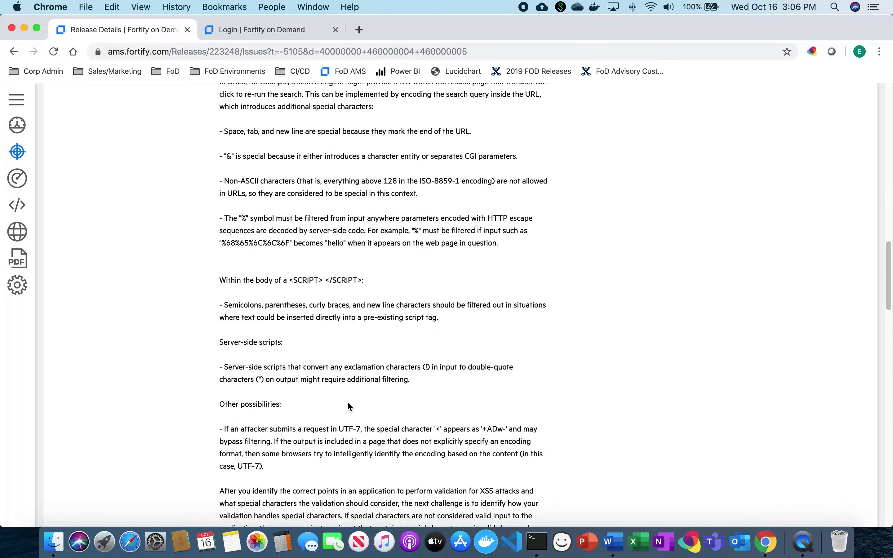
pyautogui.scroll(20, 348, 402)
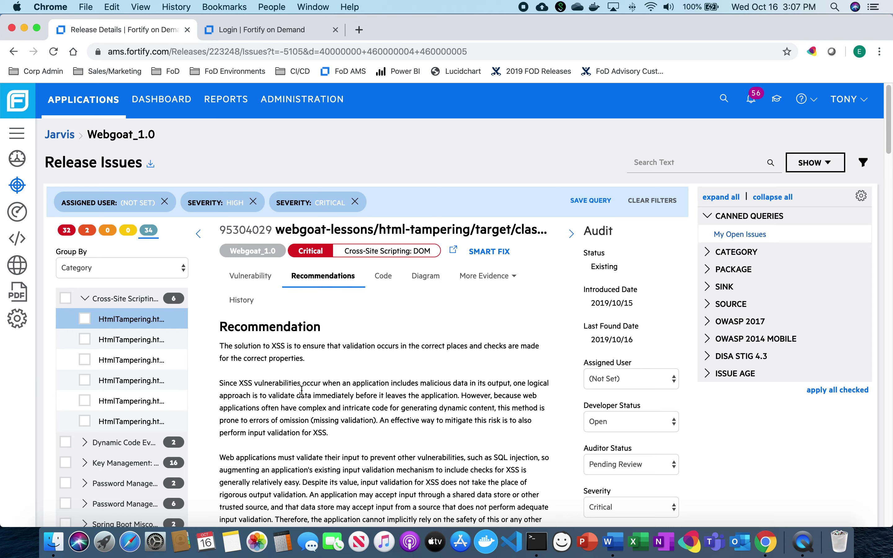